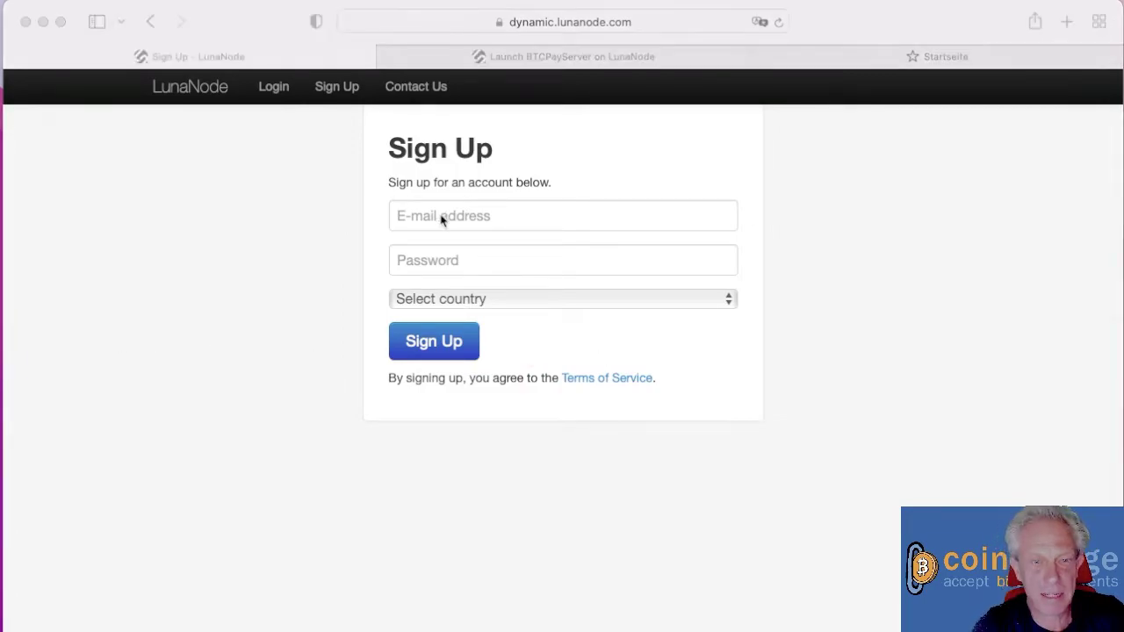
Sign up for LunaNode with the suggested e-mail, a pasted password, and Germany as country
click(437, 215)
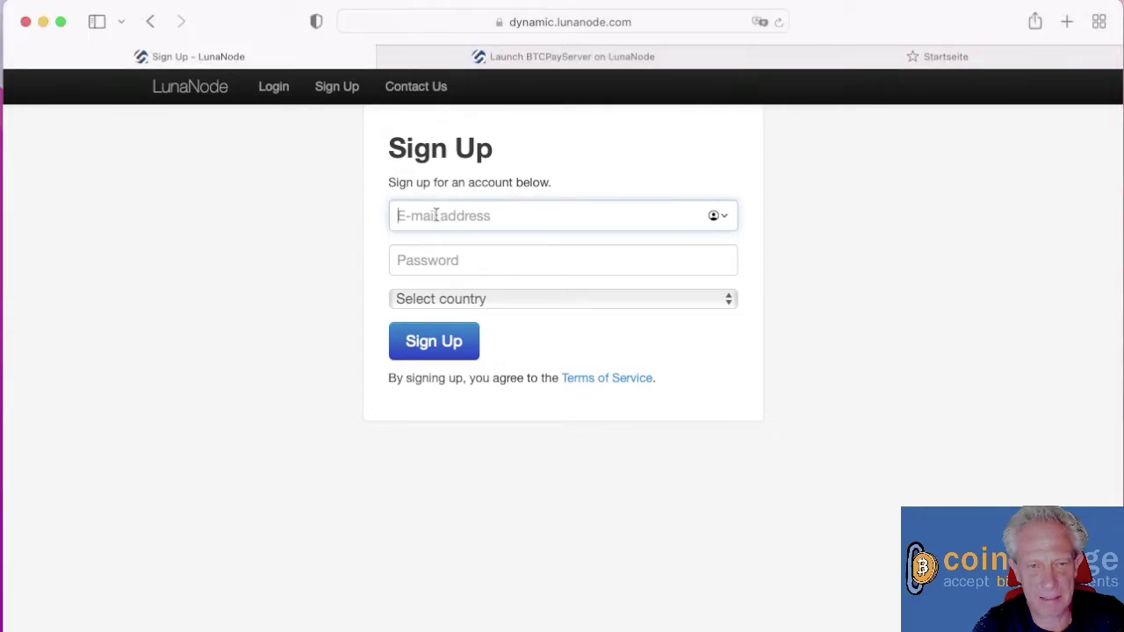
key(Return)
click(408, 260)
key(super+v)
key(Tab)
text(ger)
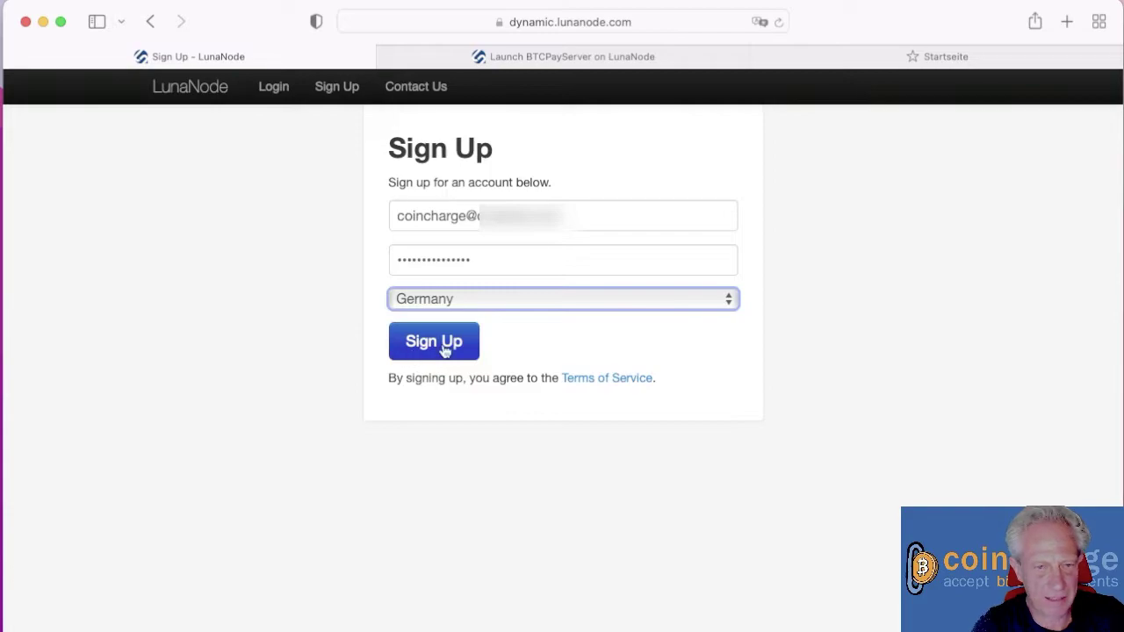
click(445, 348)
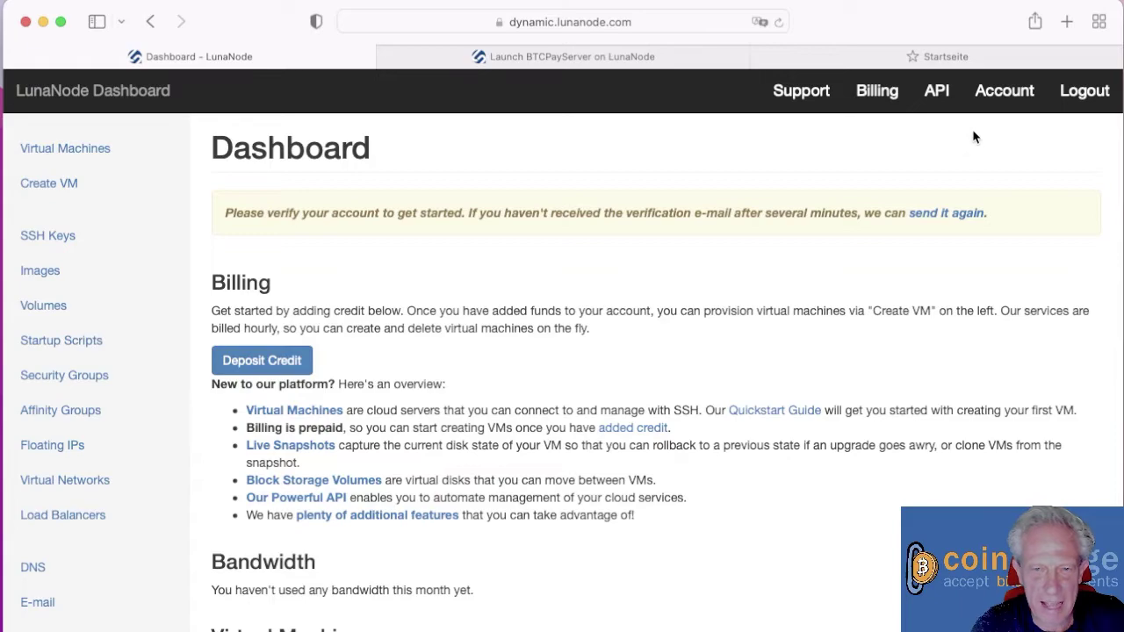
Save Billing Info with the company name 'Test GmbH' and its street and postcode lines
click(1008, 93)
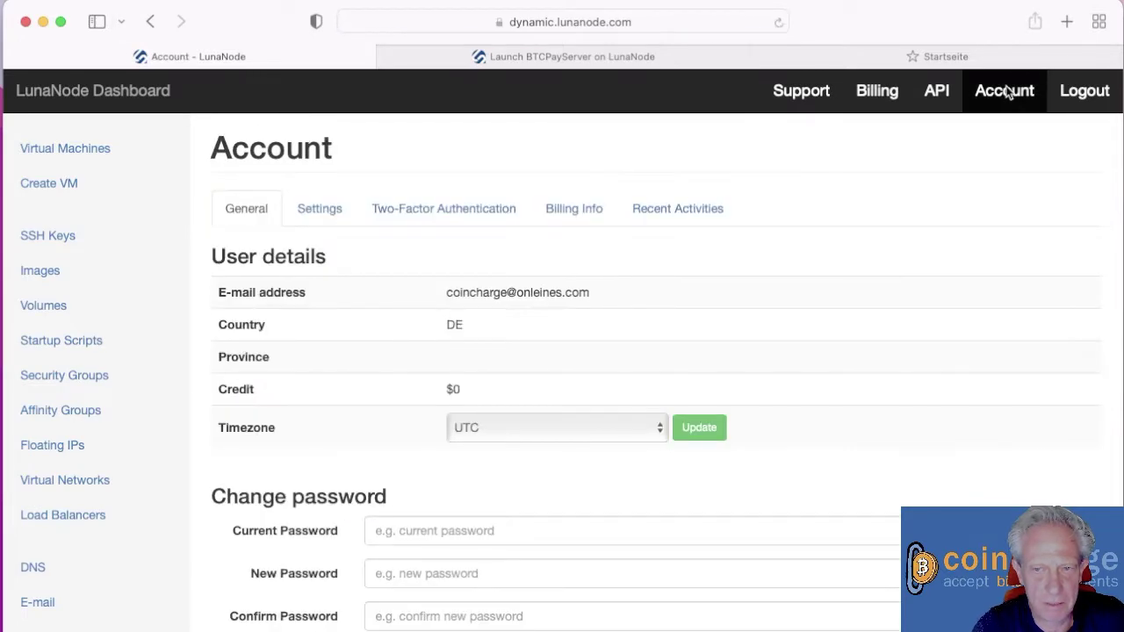
click(587, 208)
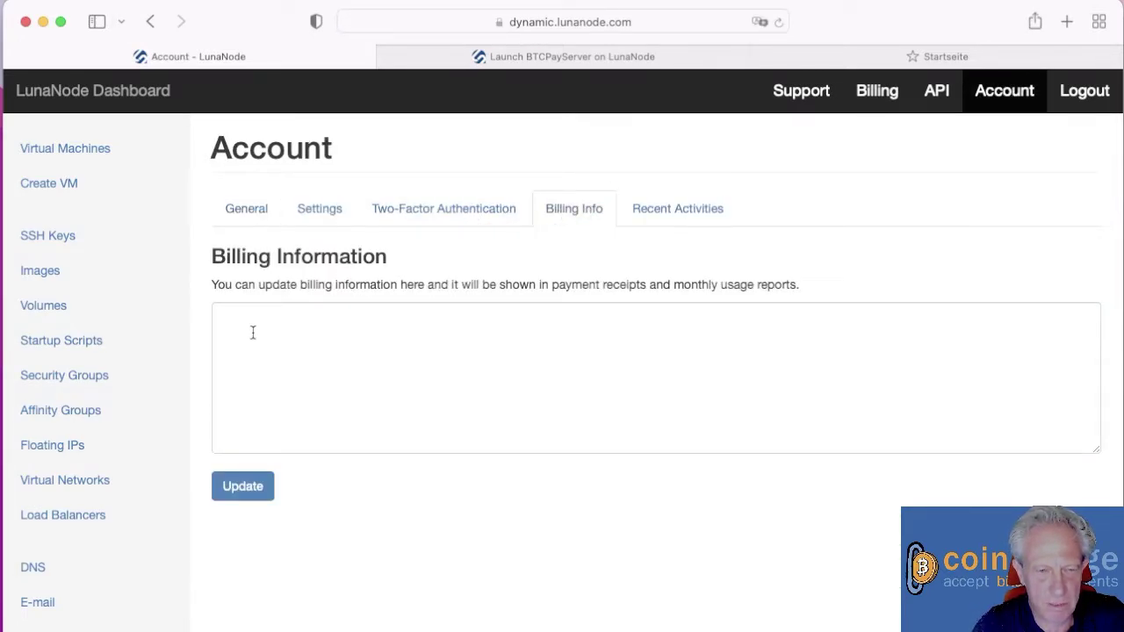
click(260, 332)
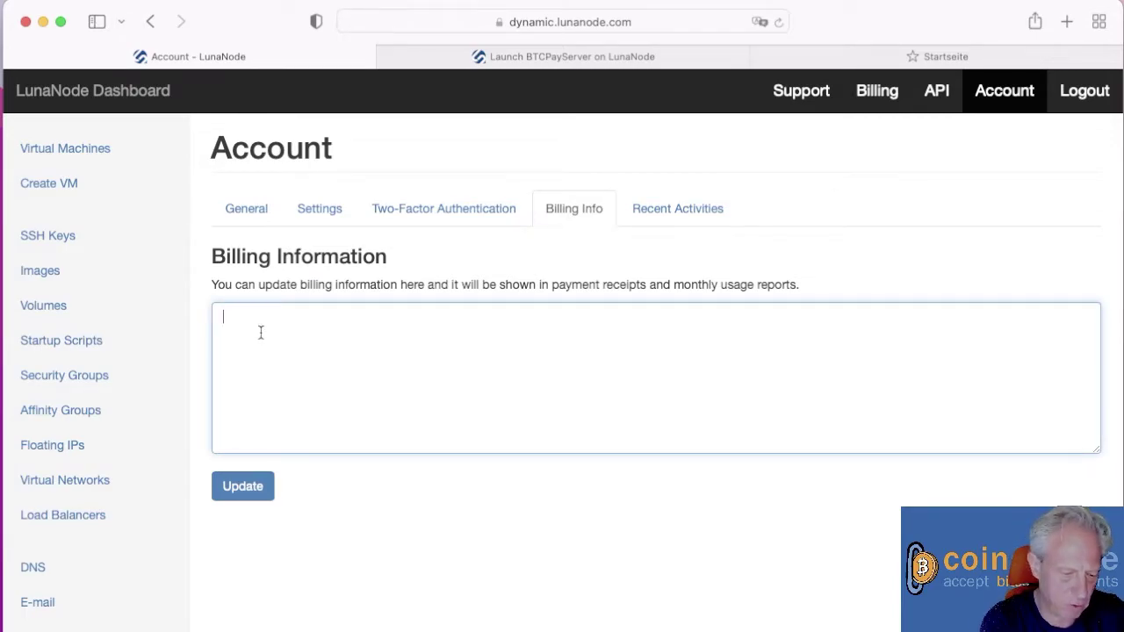
text(Test GmbH)
key(Return)
text(testgasse 1)
key(Return)
text(12345 Testphasen)
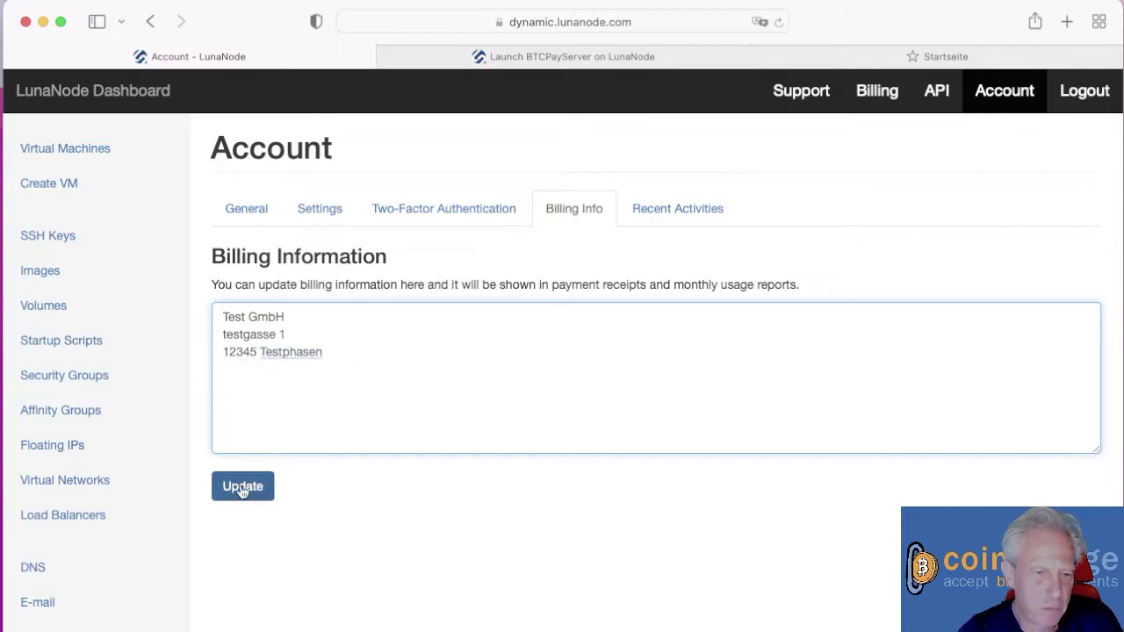
click(243, 488)
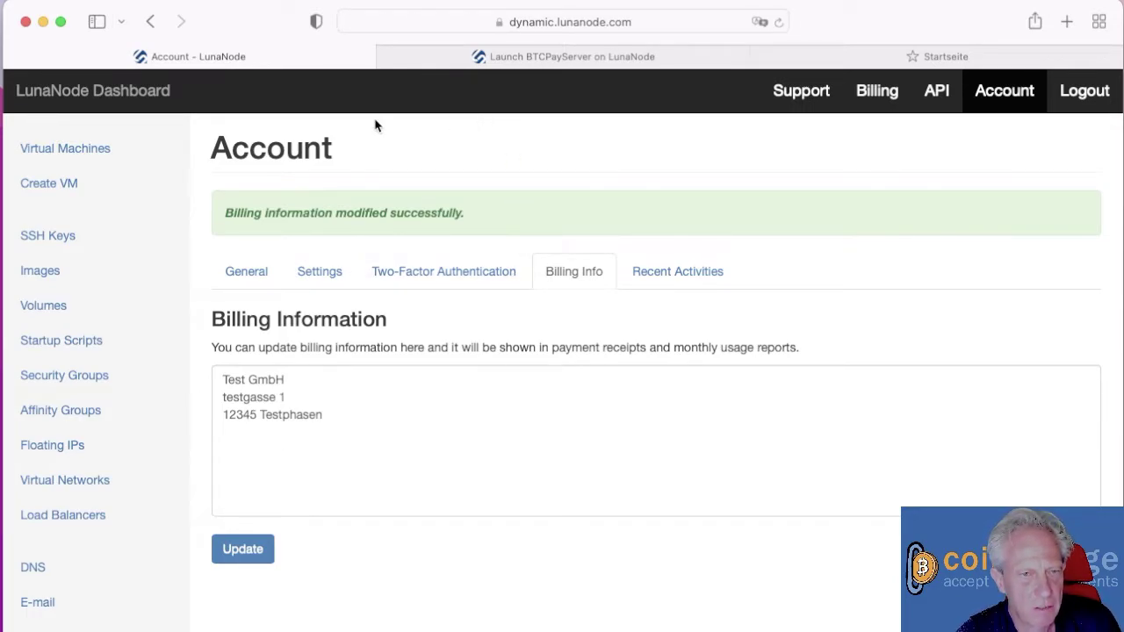
On the Billing page, choose Bitcoin/Lightning via BTCPay and set the credit amount to $20.00
click(91, 93)
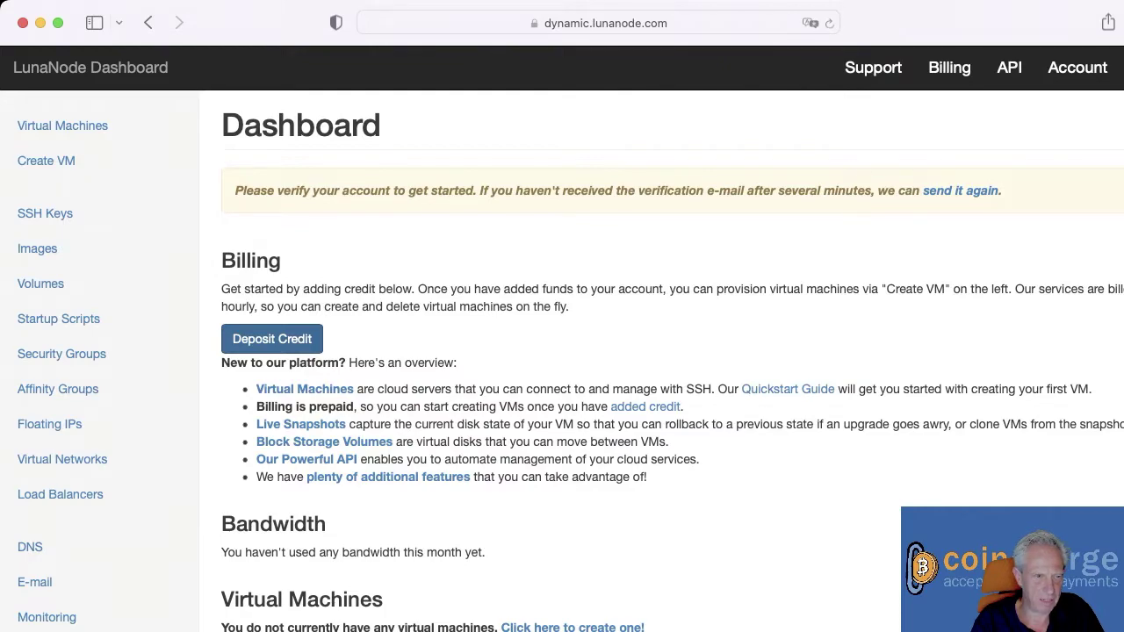
click(273, 339)
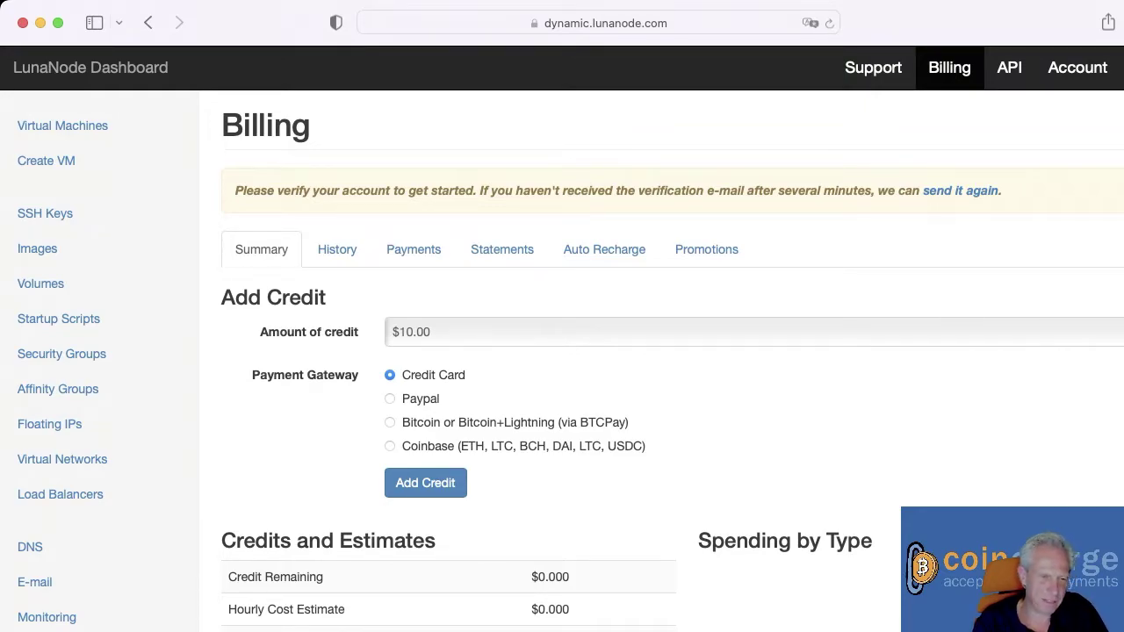
click(390, 423)
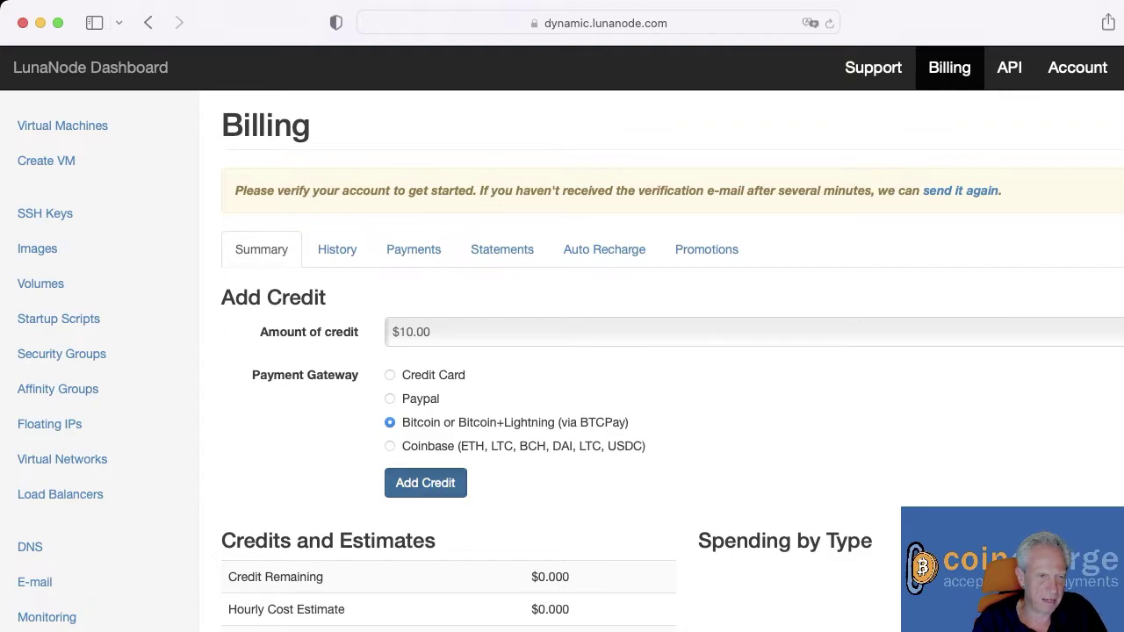
click(527, 332)
key(BackSpace)
text(2)
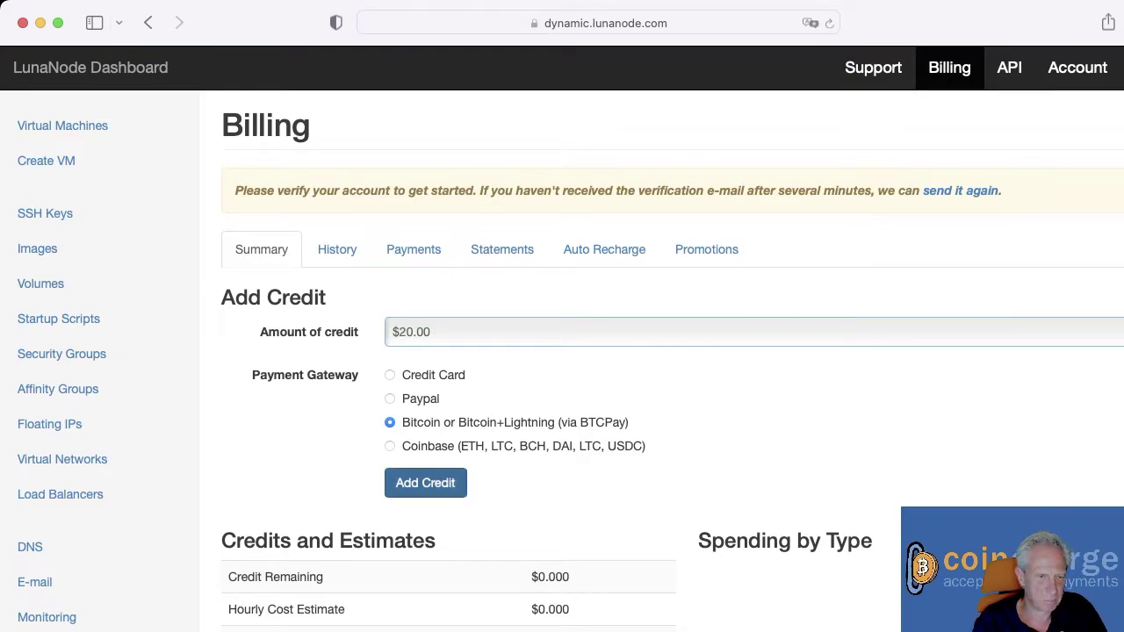
Submit the credit request and verify the account with a phone number and the SMS code
click(425, 484)
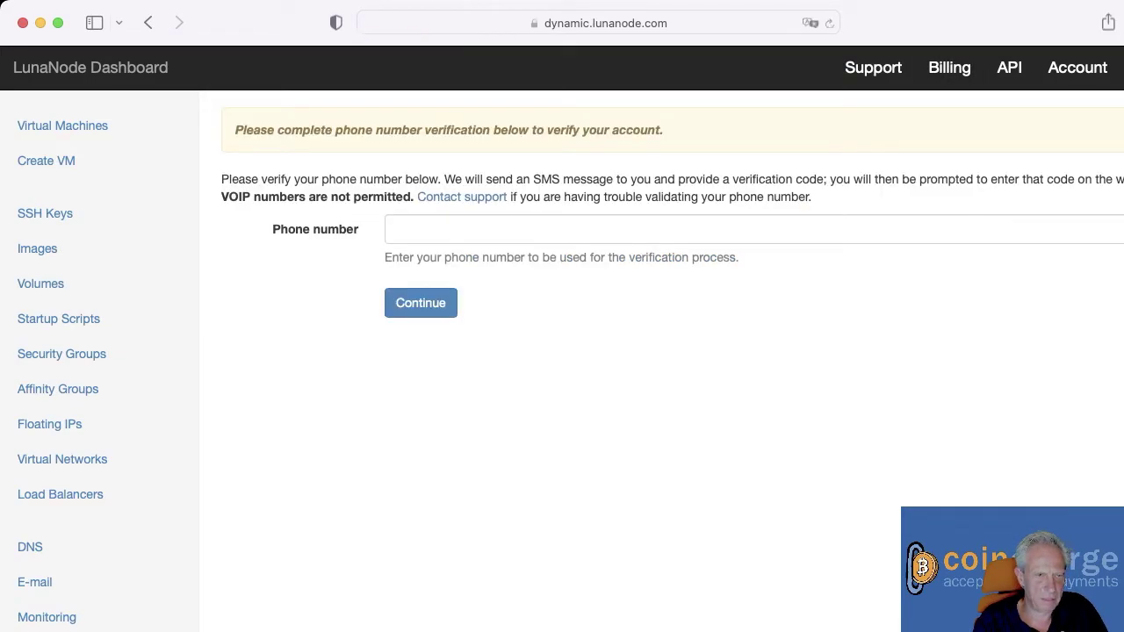
click(396, 229)
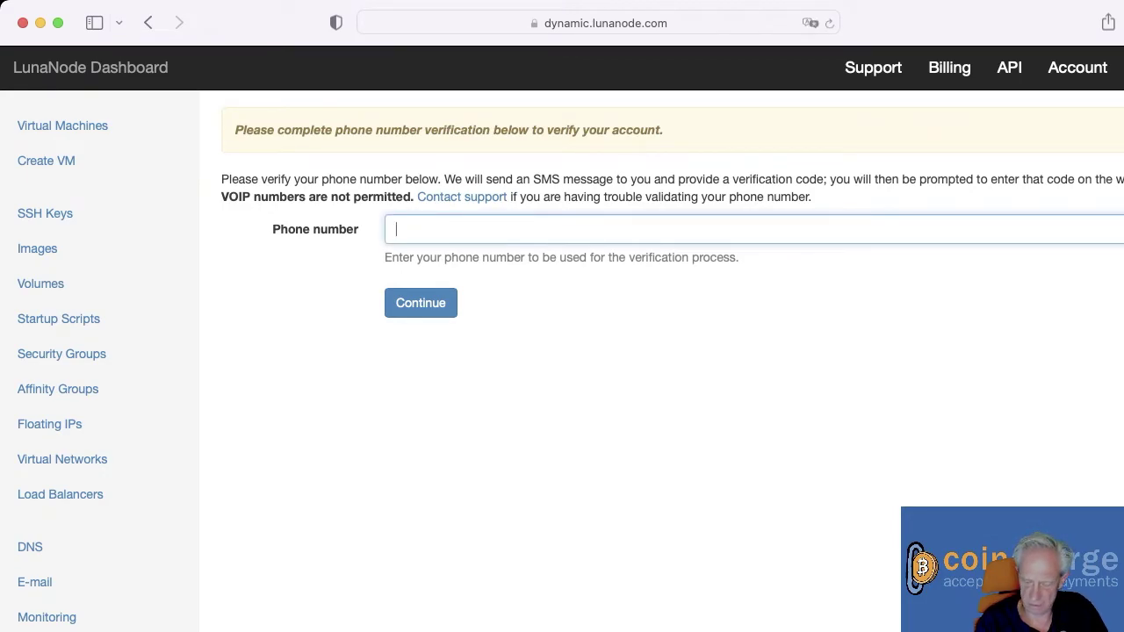
text(+49)
key(Return)
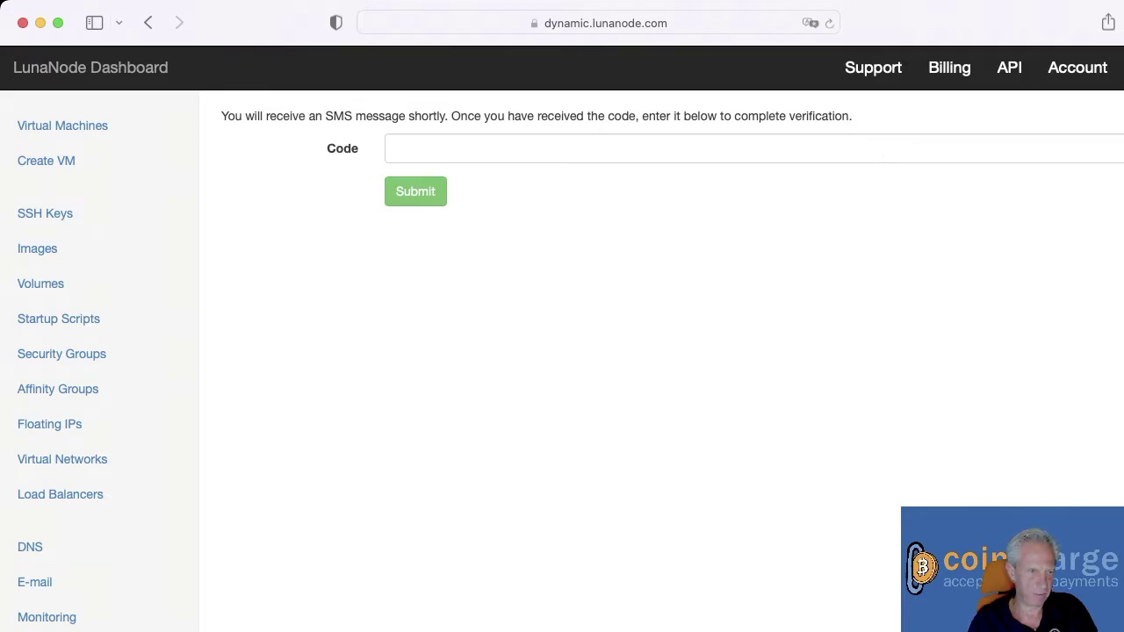
click(396, 148)
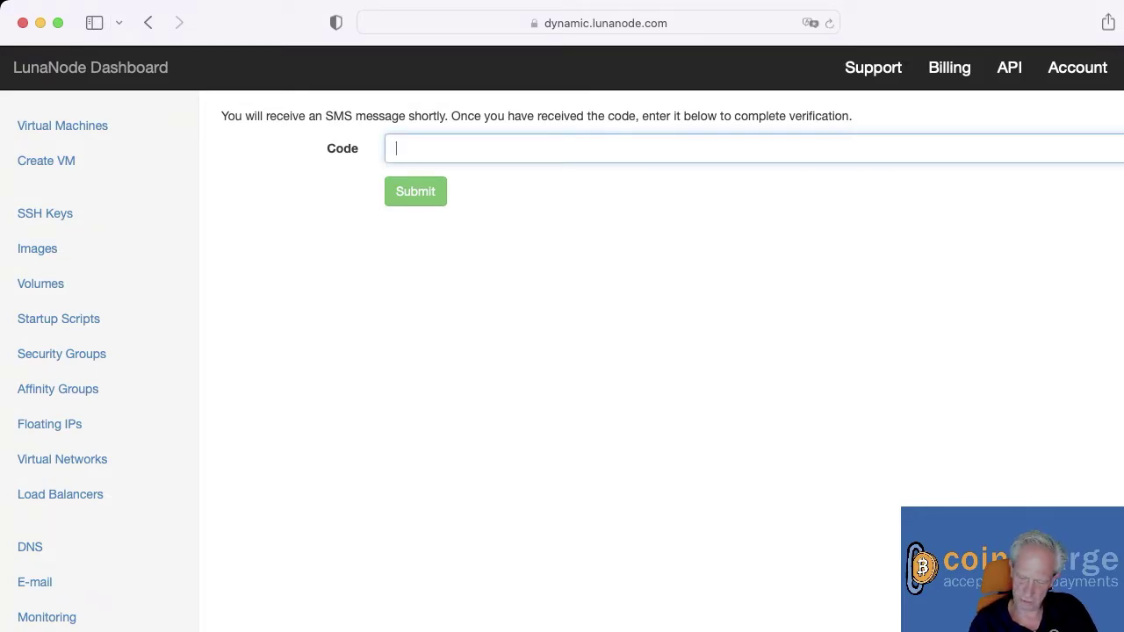
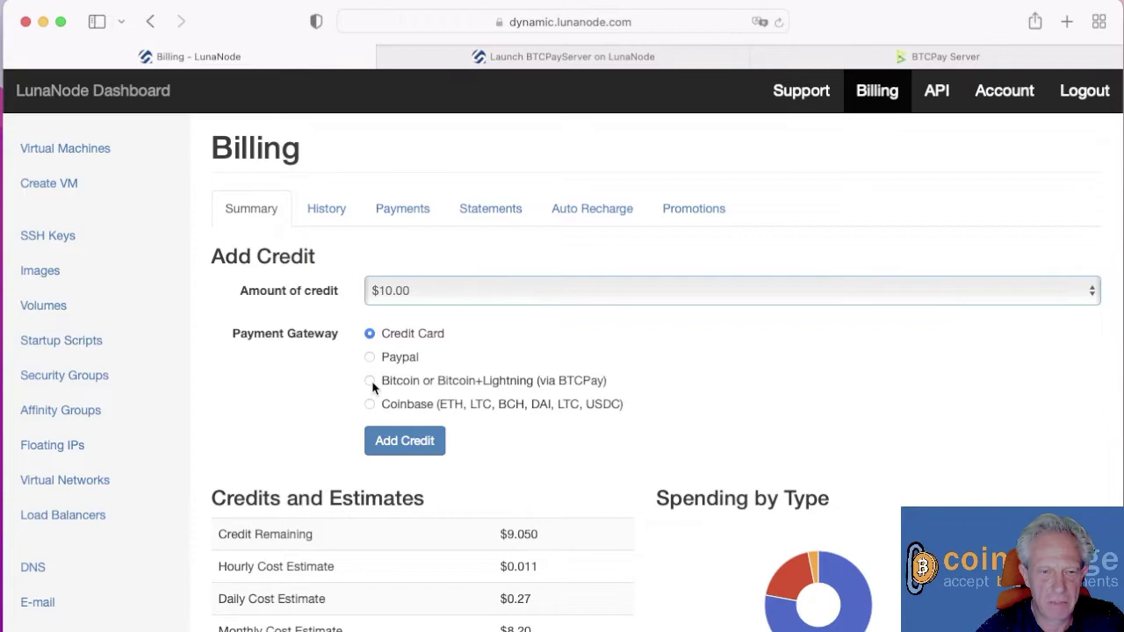
Order $10.00 credit through Bitcoin (via BTCPay) and open its Bitcoin payment invoice
click(369, 383)
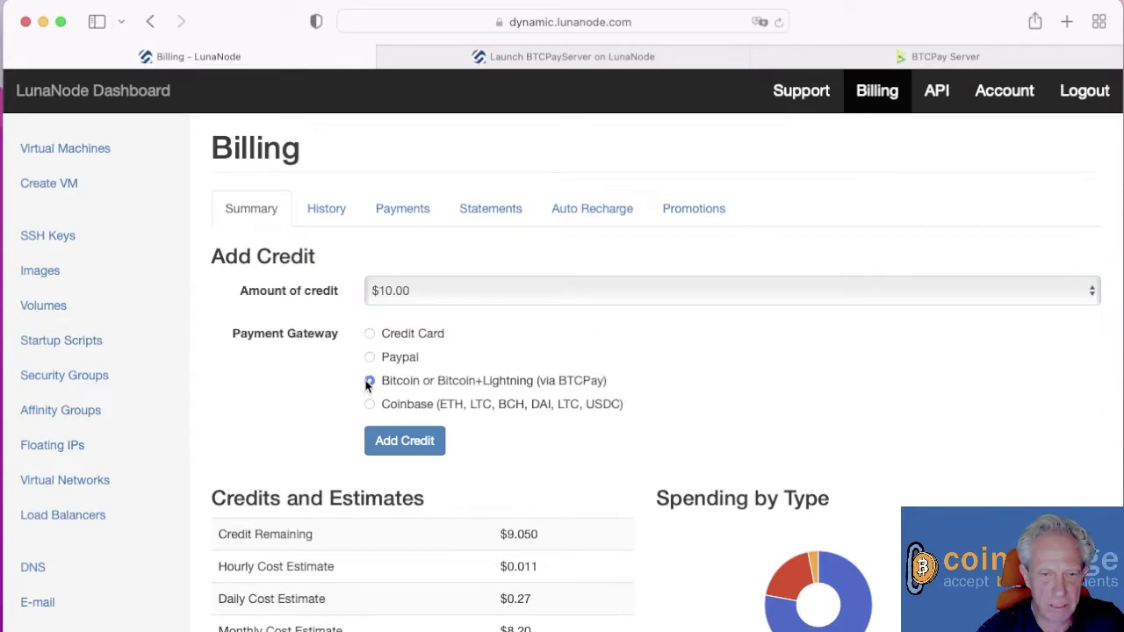
click(420, 444)
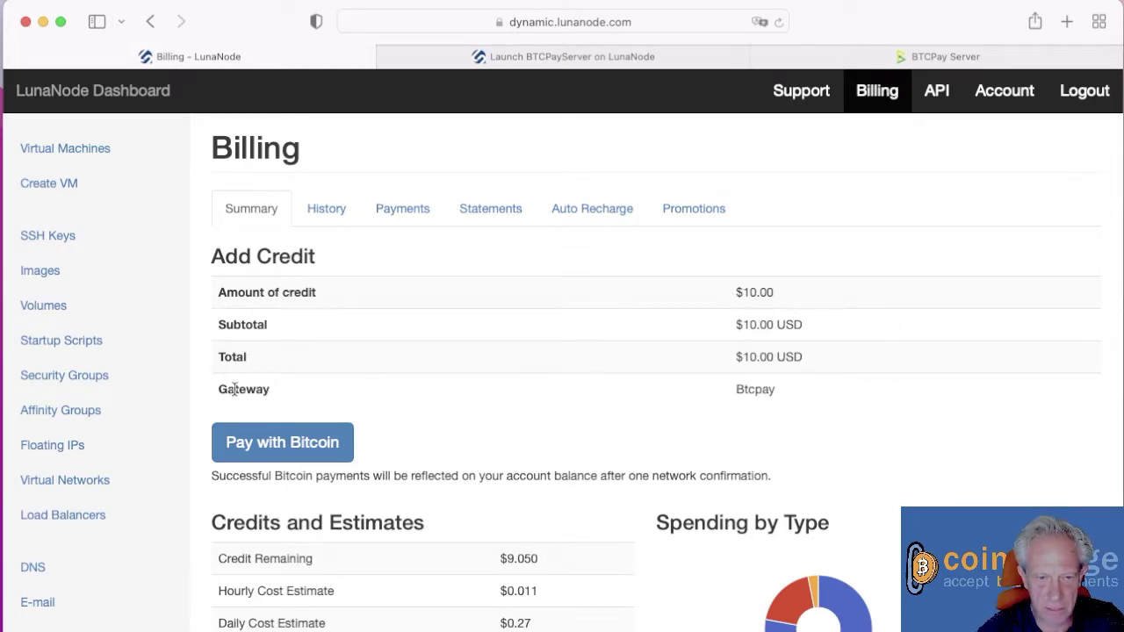
click(292, 445)
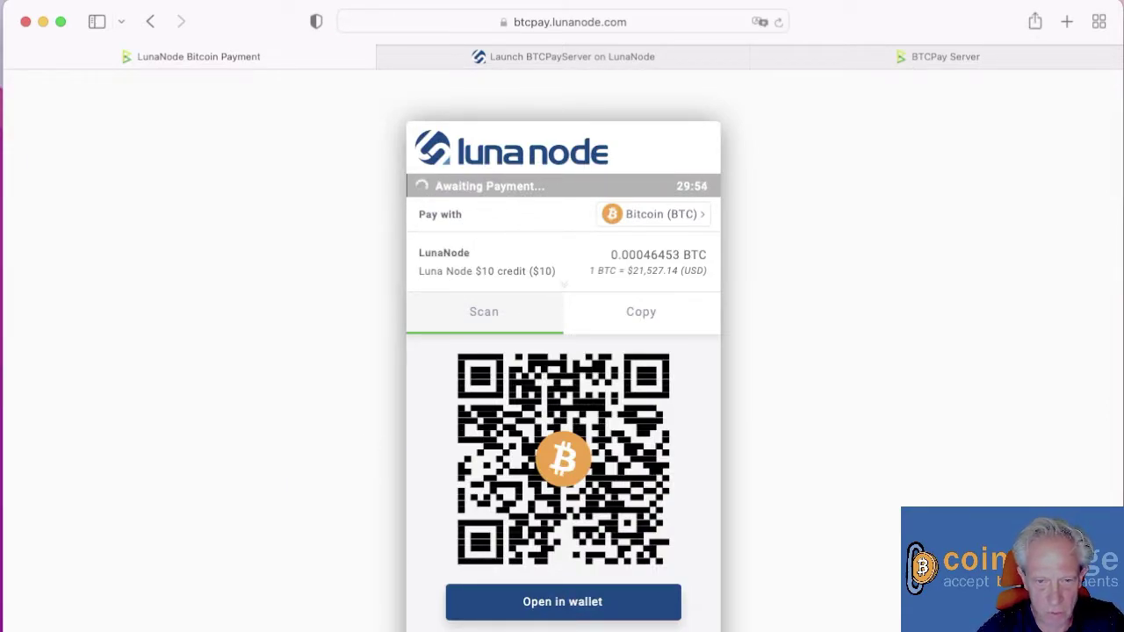
Pay the $10 invoice using Bitcoin Lightning as the payment currency
click(681, 224)
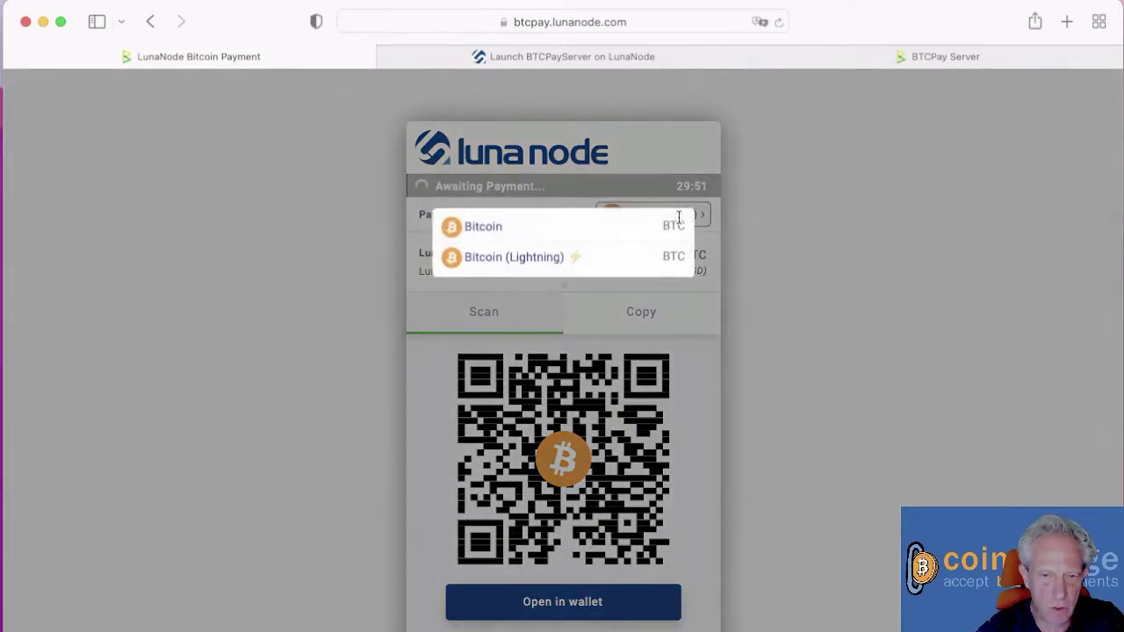
click(541, 258)
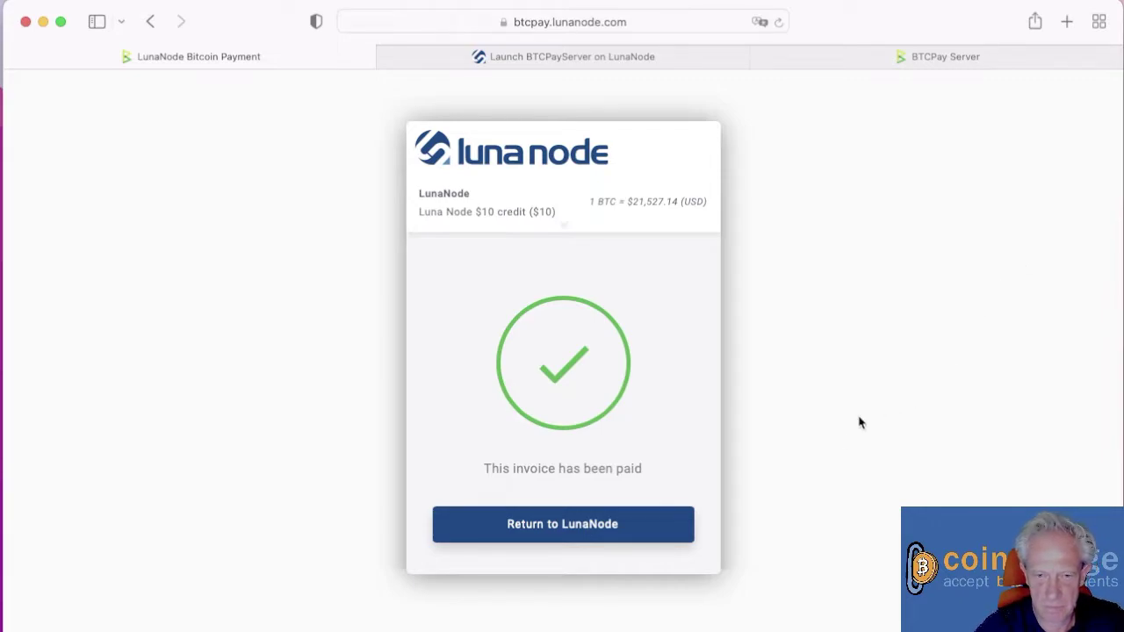
click(528, 532)
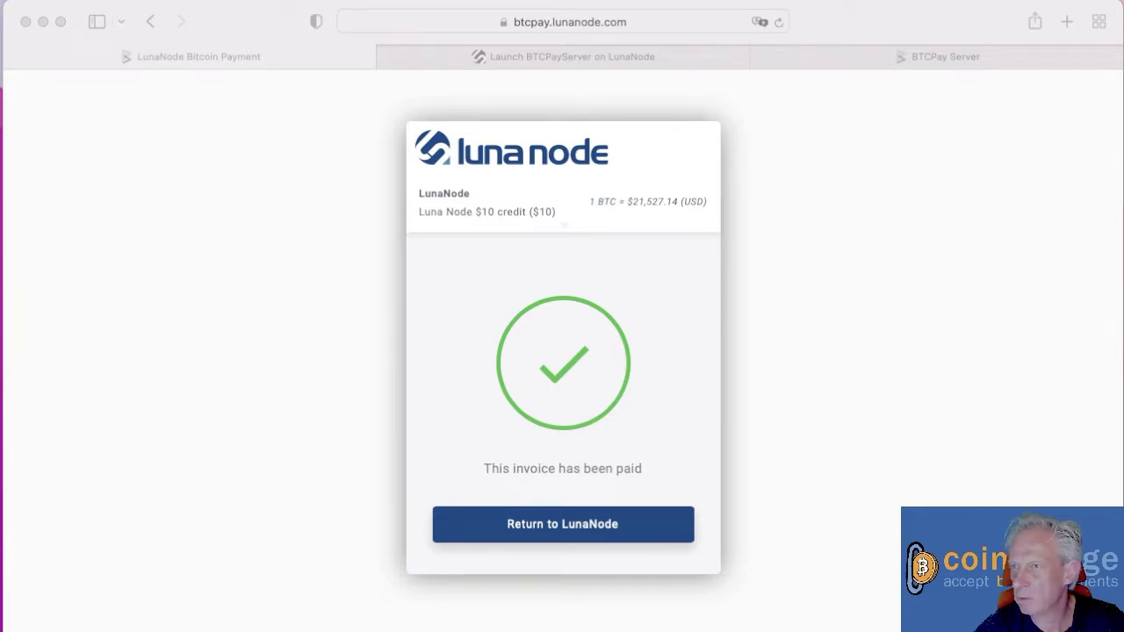
Check the payment-processed e-mail confirming $10.00 credit, then close it
drag(686, 628, 710, 232)
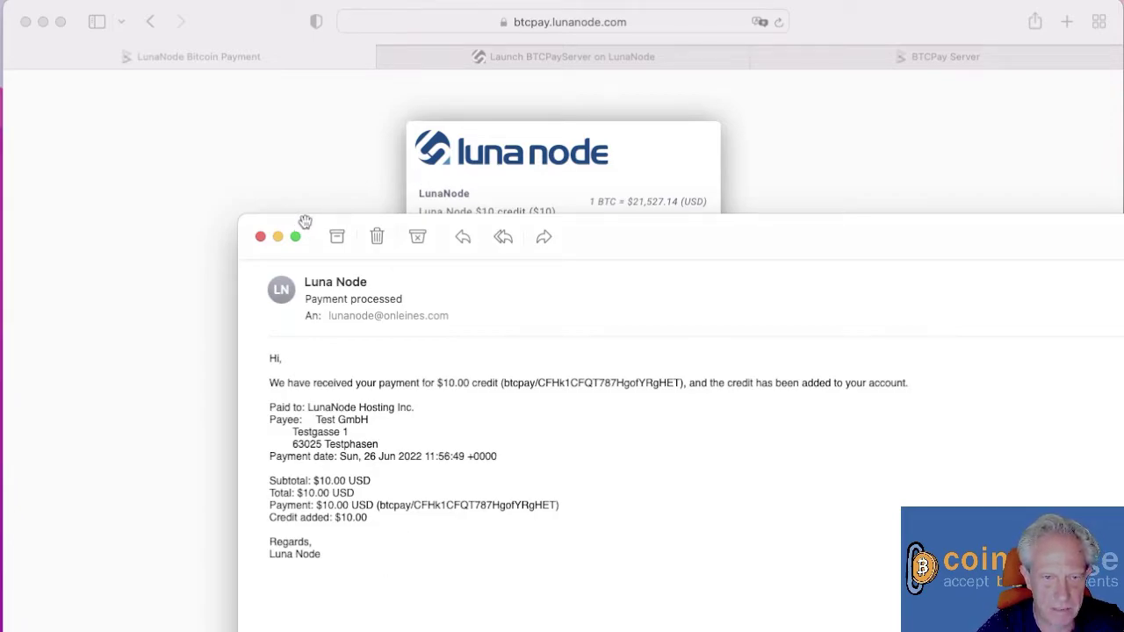
drag(307, 221, 314, 226)
key(super+w)
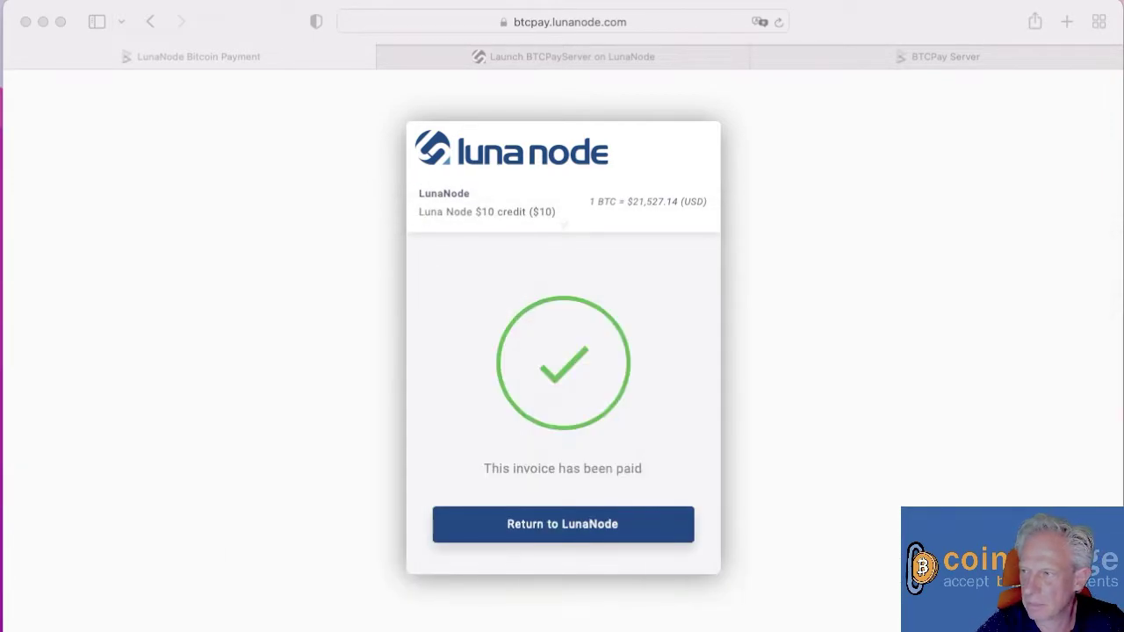
Return from the paid invoice to LunaNode and go to its API credentials page
click(544, 526)
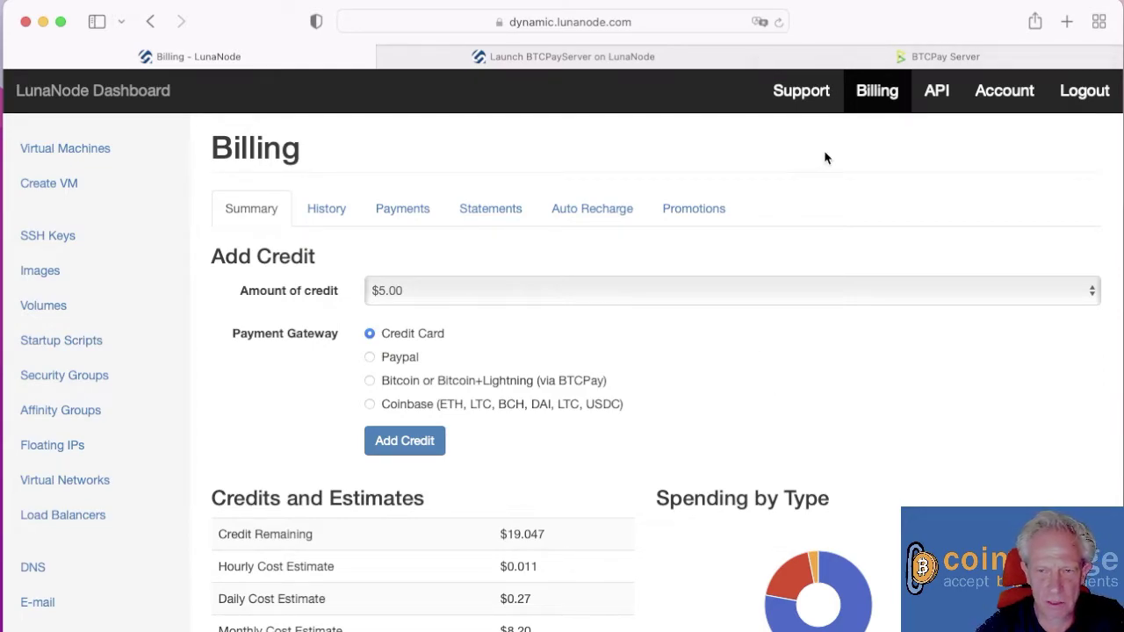
click(938, 94)
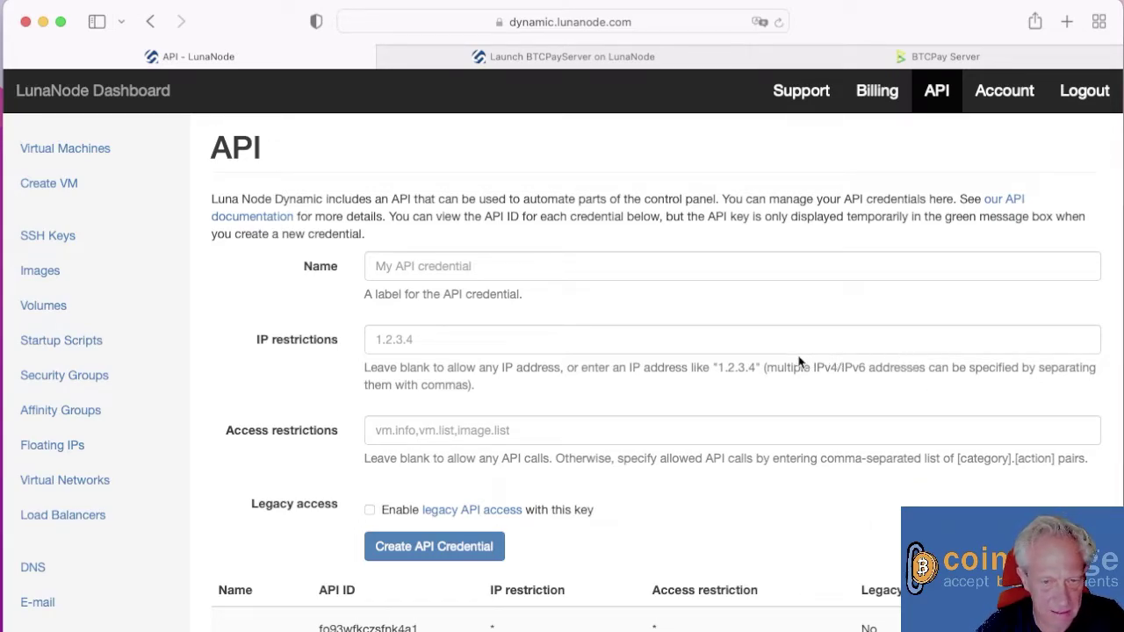
Create a new LunaNode API credential and copy its API ID and API key
click(426, 548)
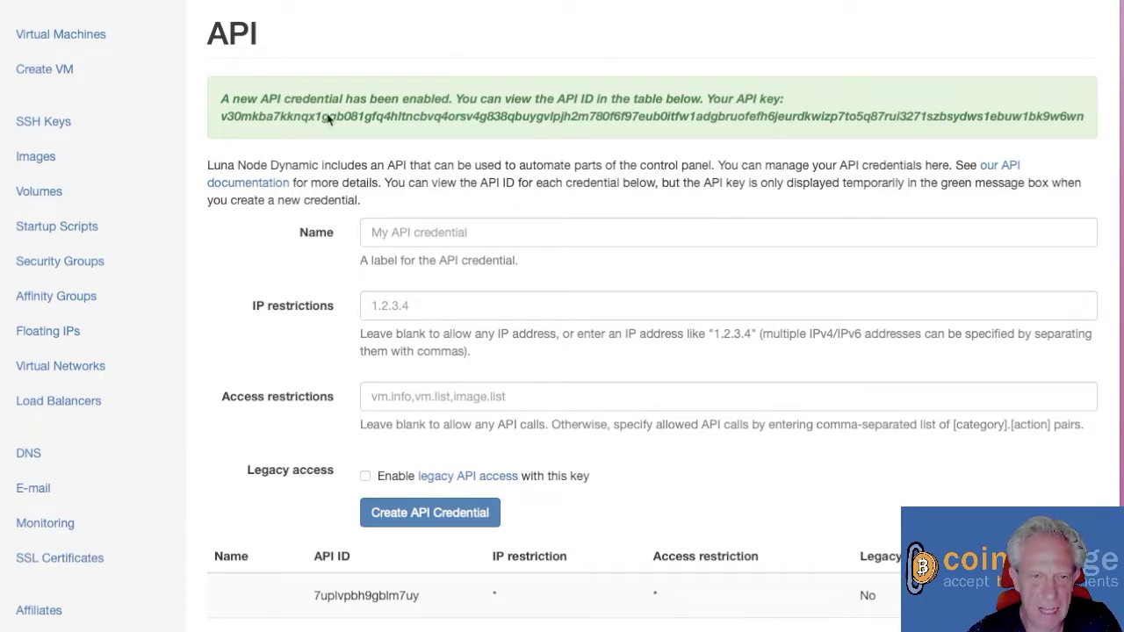
double_click(227, 114)
click(901, 101)
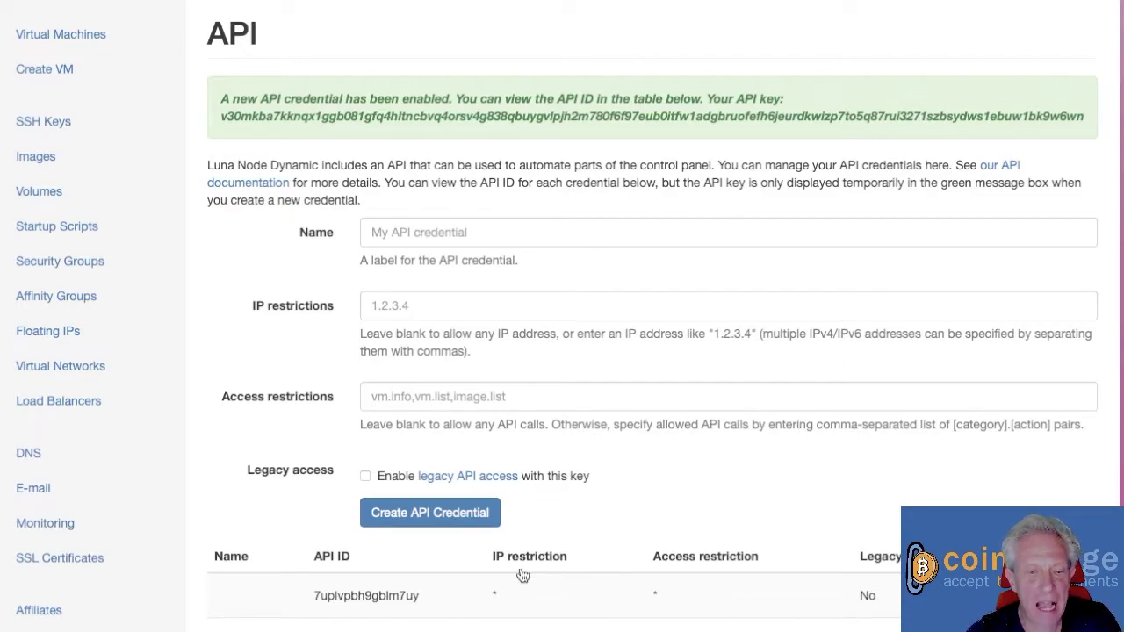
drag(313, 596, 431, 595)
key(ctrl+c)
click(431, 605)
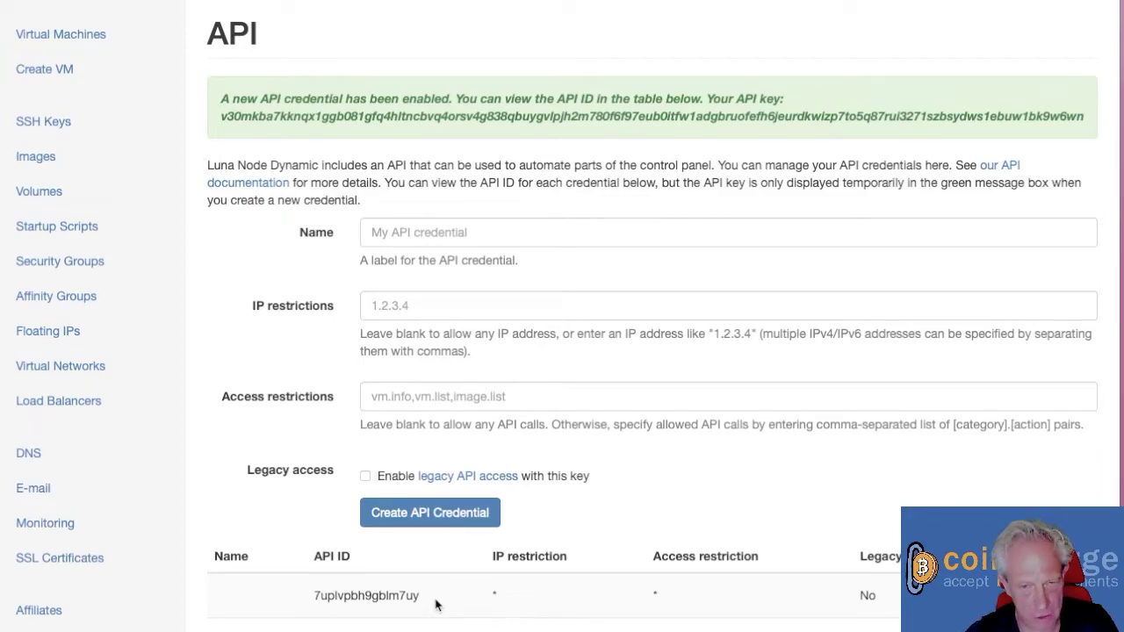
double_click(650, 116)
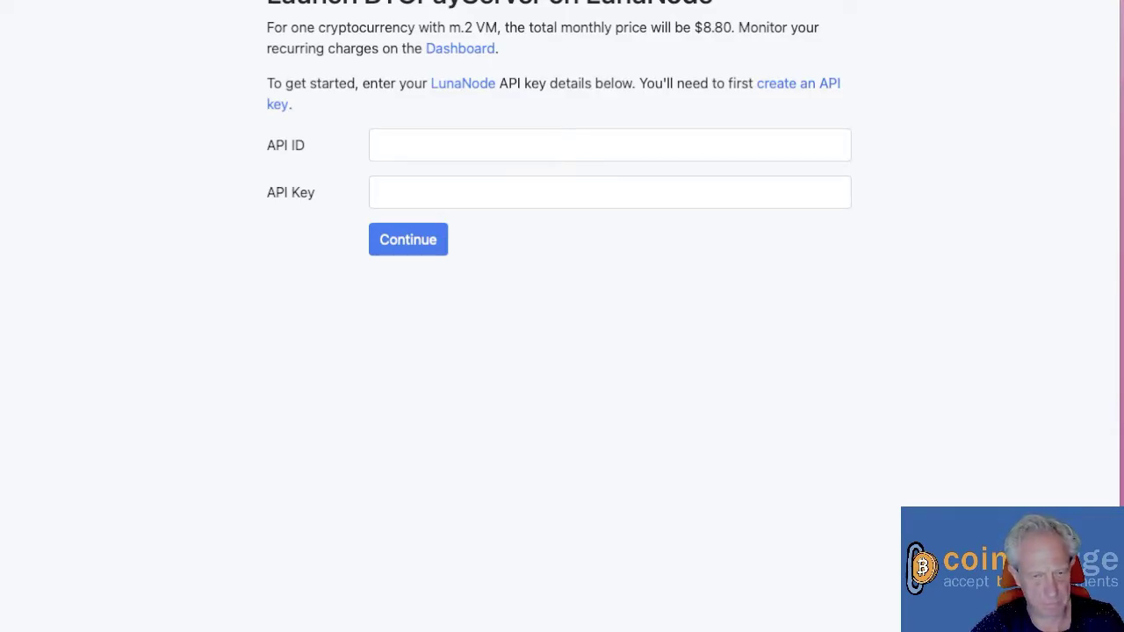
Paste the API ID and API key into the Launch BTCPay Server form and submit them
click(419, 145)
key(ctrl+v)
key(alt+Tab)
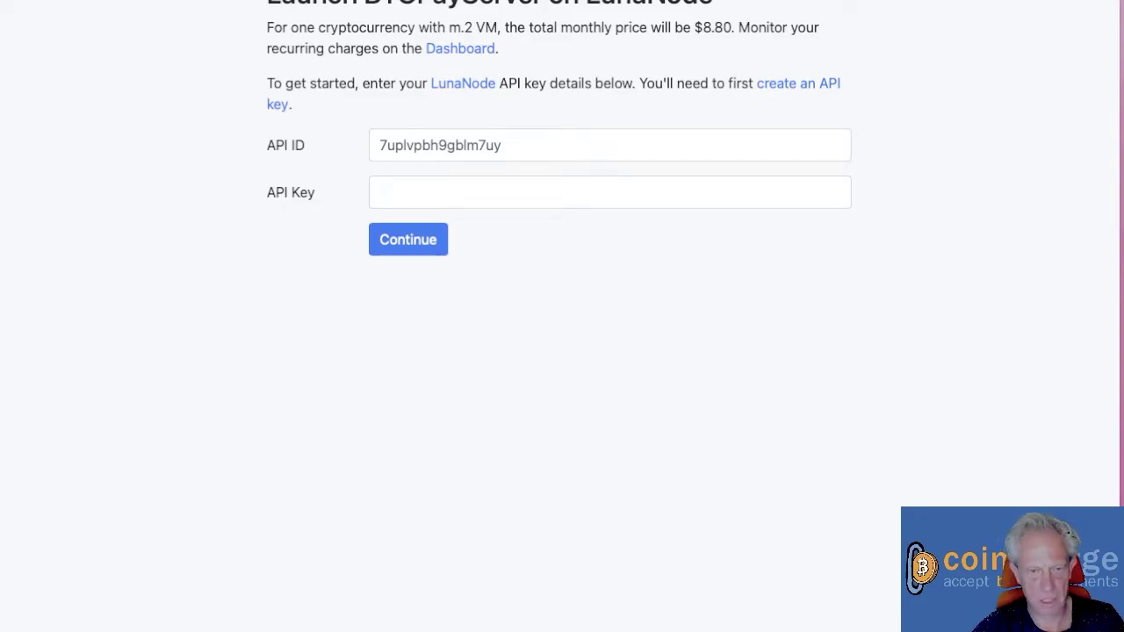
key(alt+Tab)
click(415, 193)
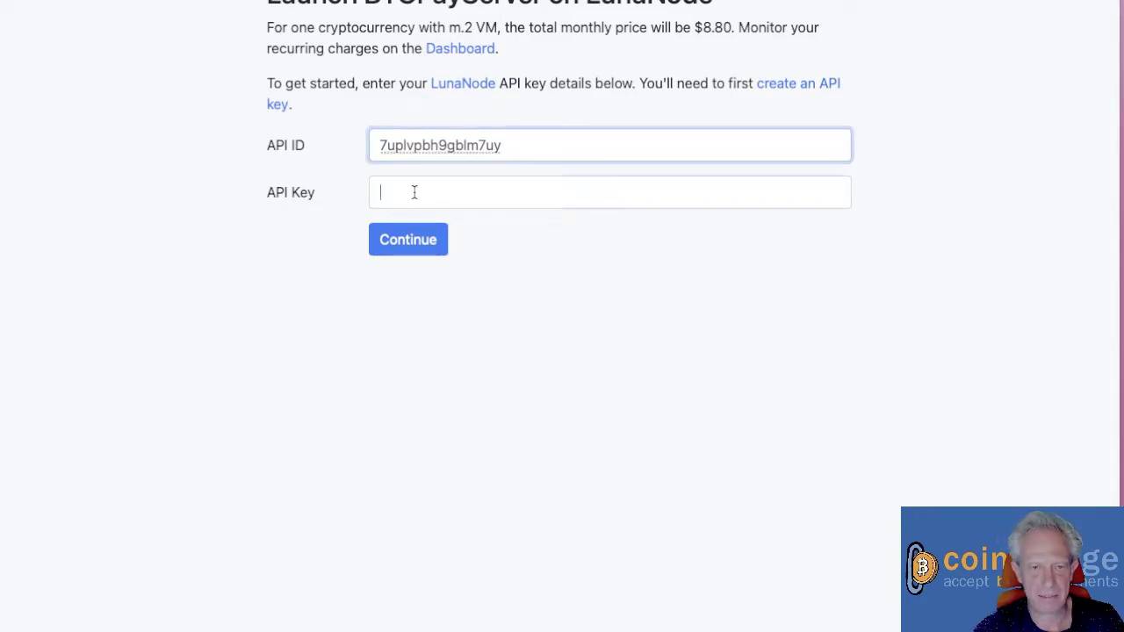
key(super+v)
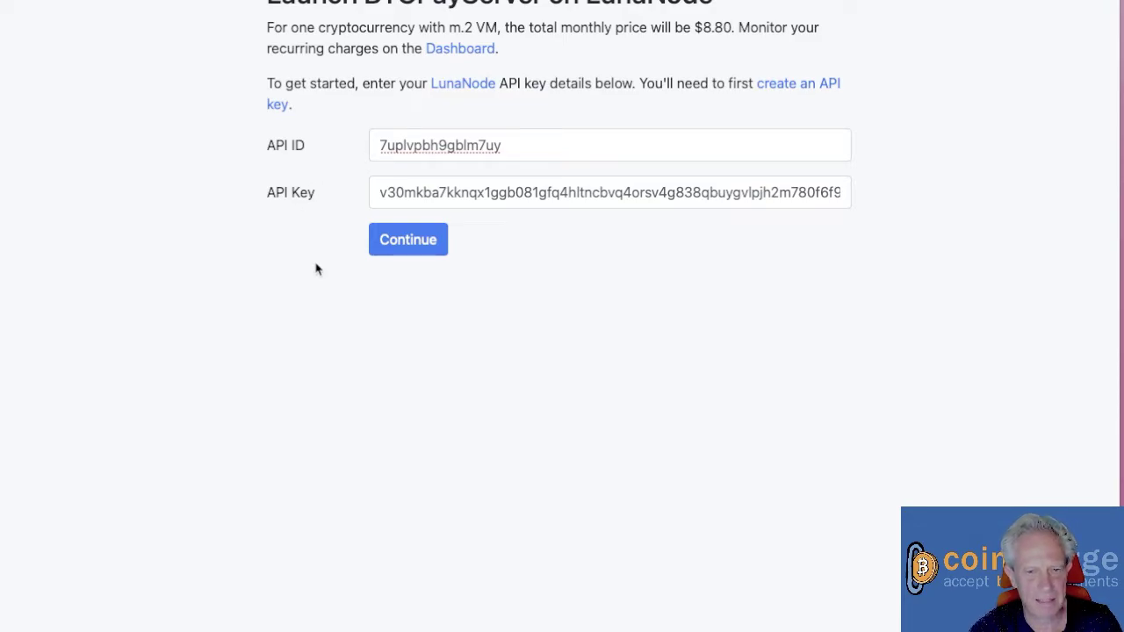
click(419, 246)
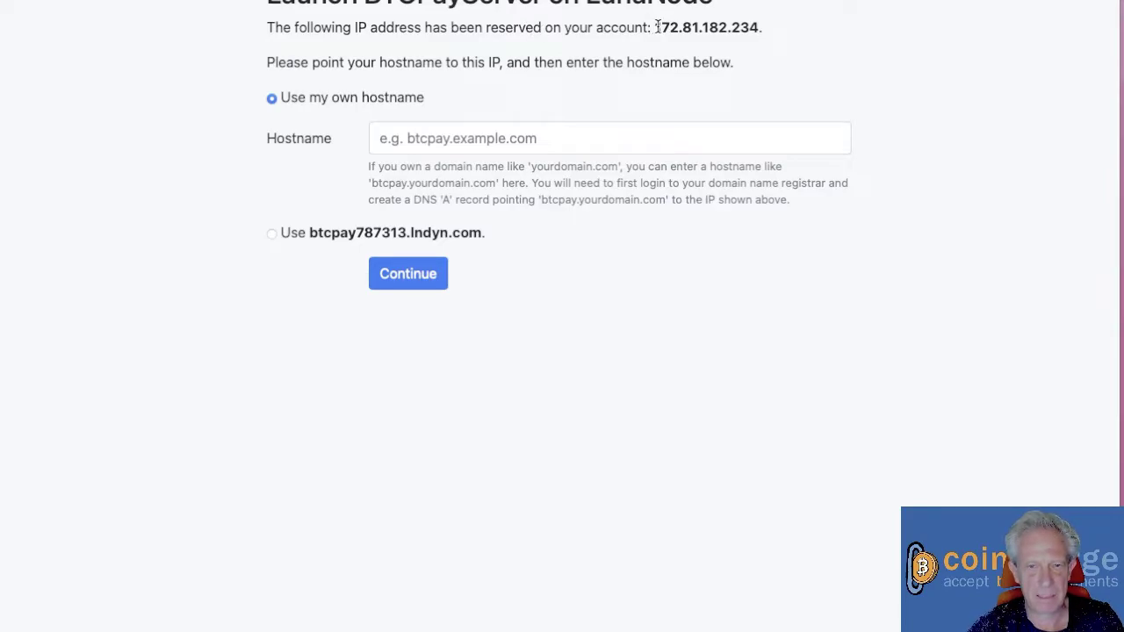
drag(655, 27, 771, 33)
key(ctrl+c)
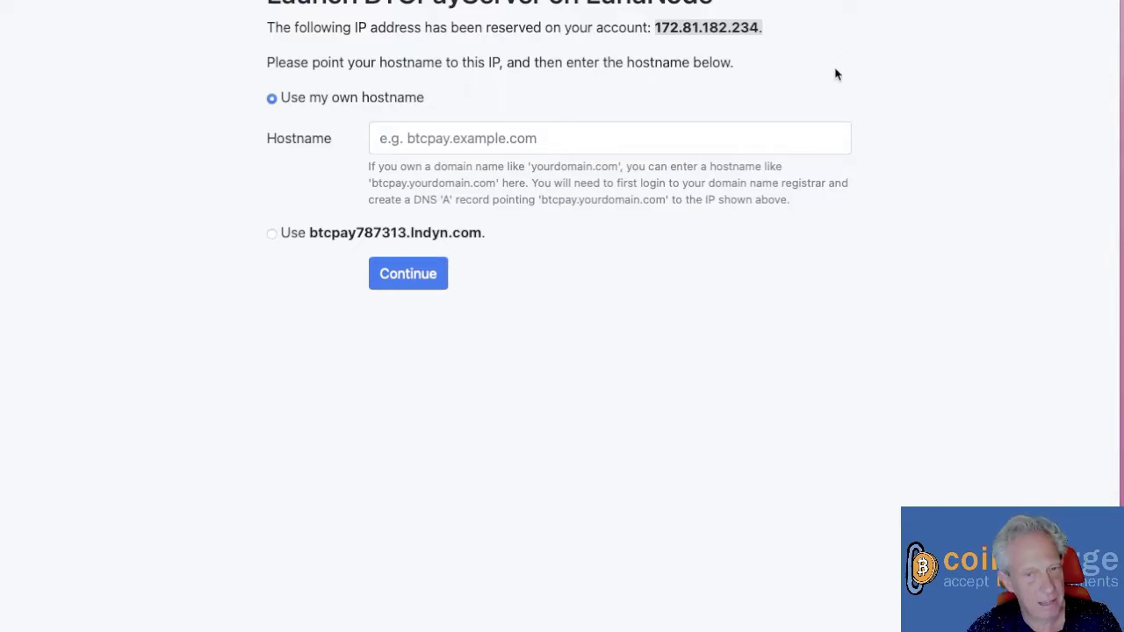
key(super+Tab)
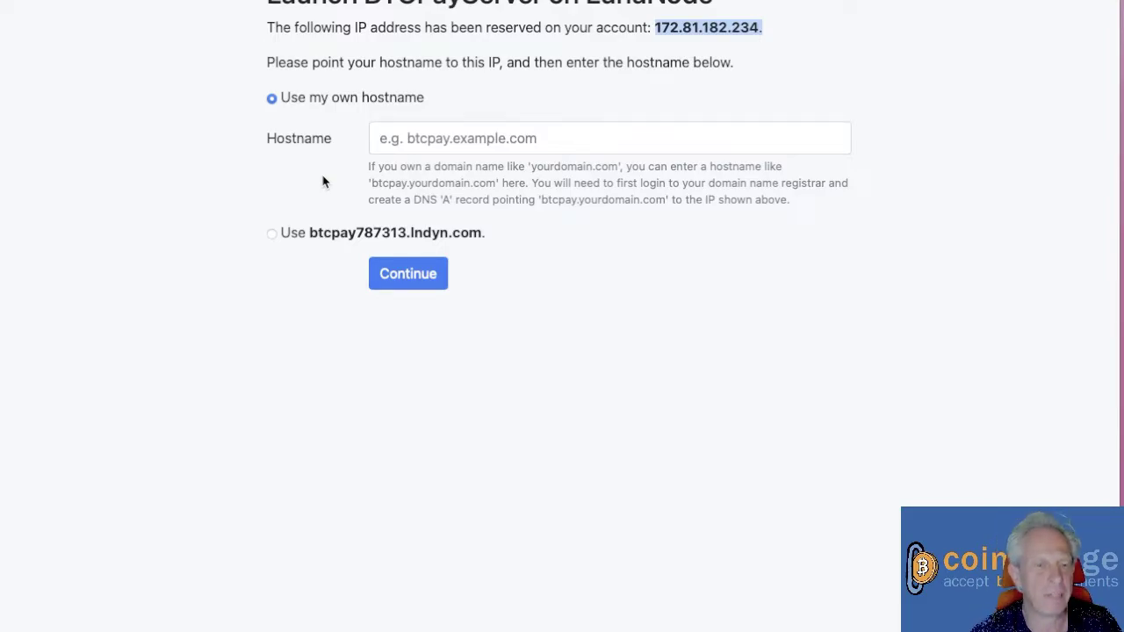
Choose btcpay787313.lndyn.com as the server hostname and confirm it
click(272, 236)
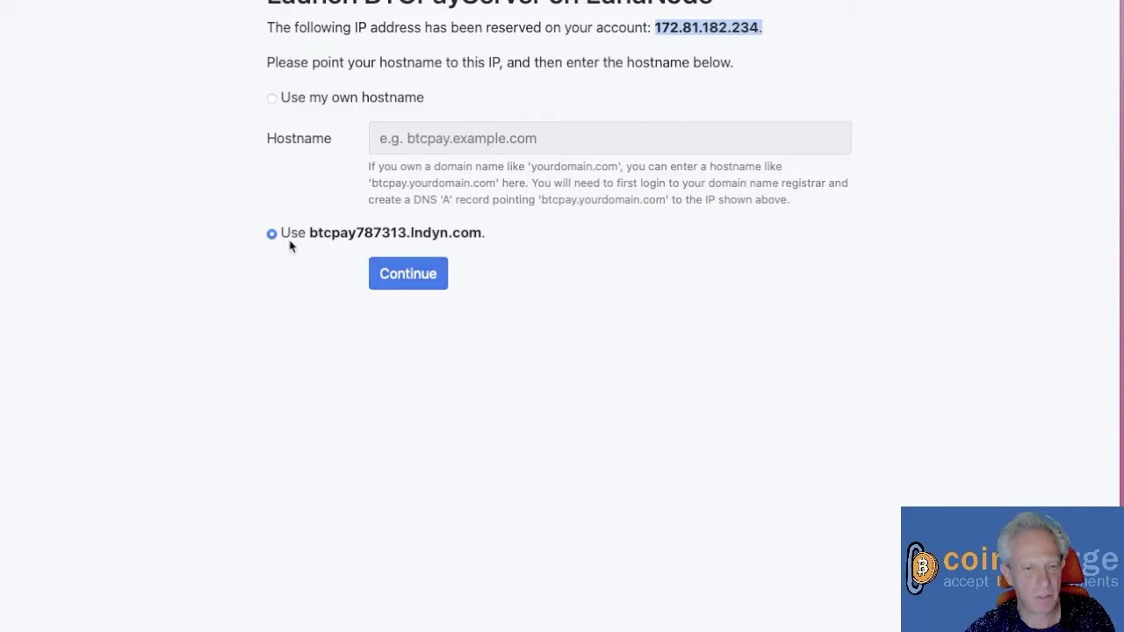
click(418, 275)
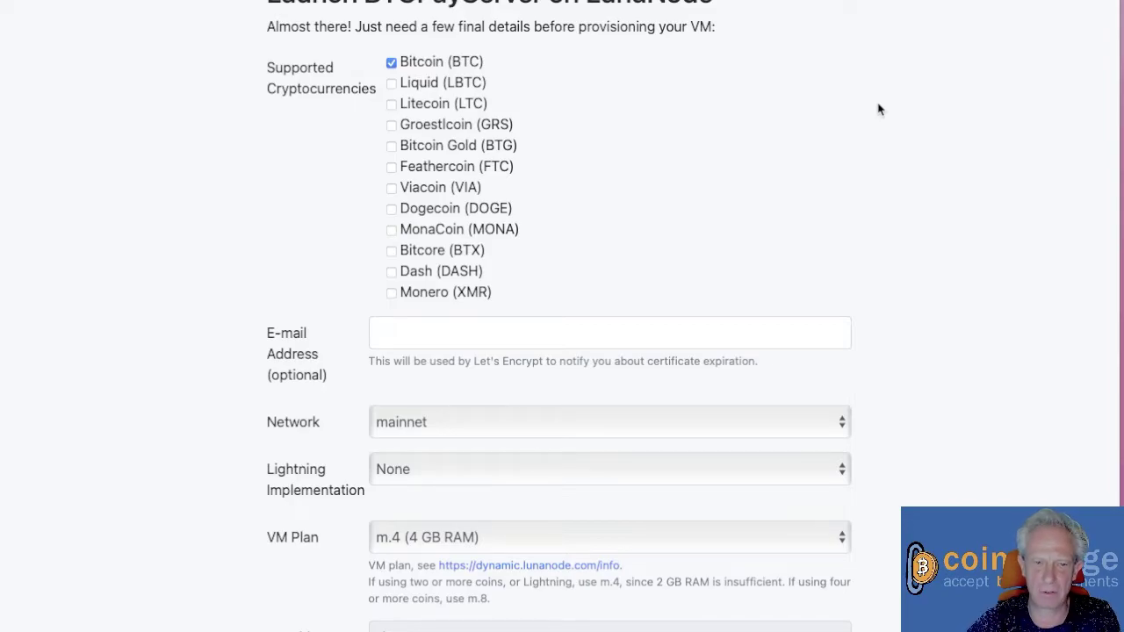
Keep mainnet as the network and choose lnd as the Lightning implementation
scroll(878, 109, down, 3)
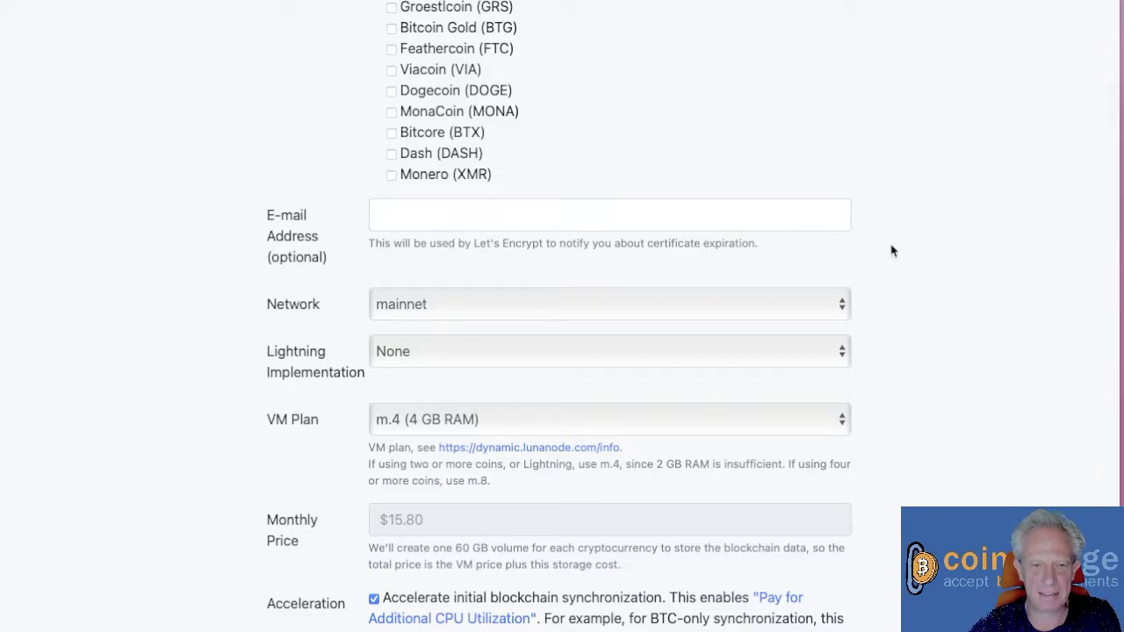
click(455, 308)
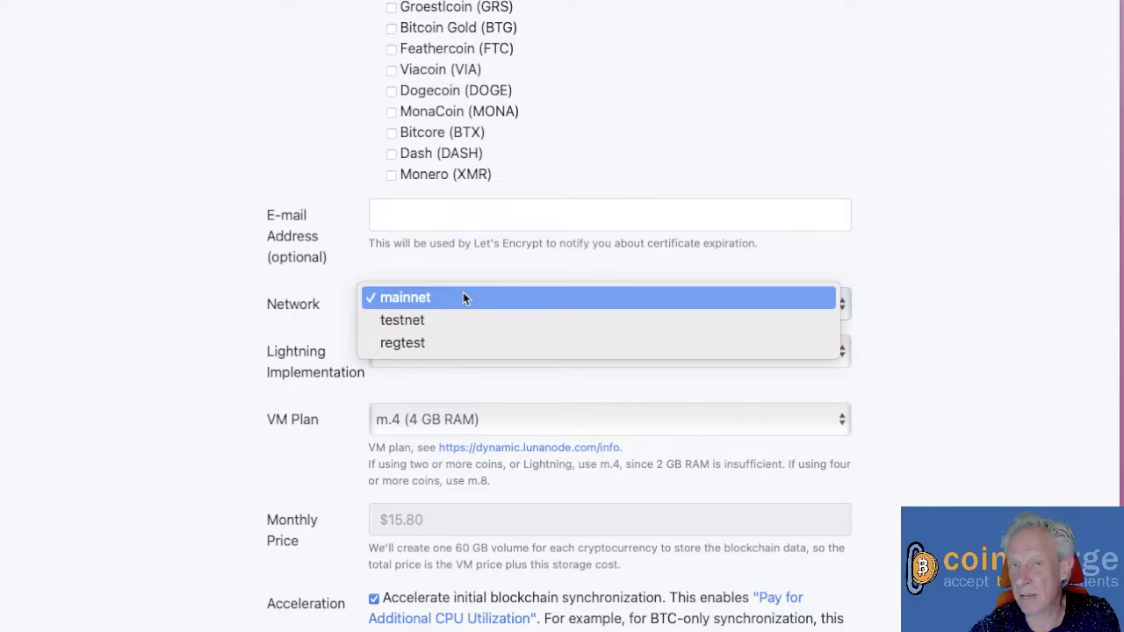
click(464, 297)
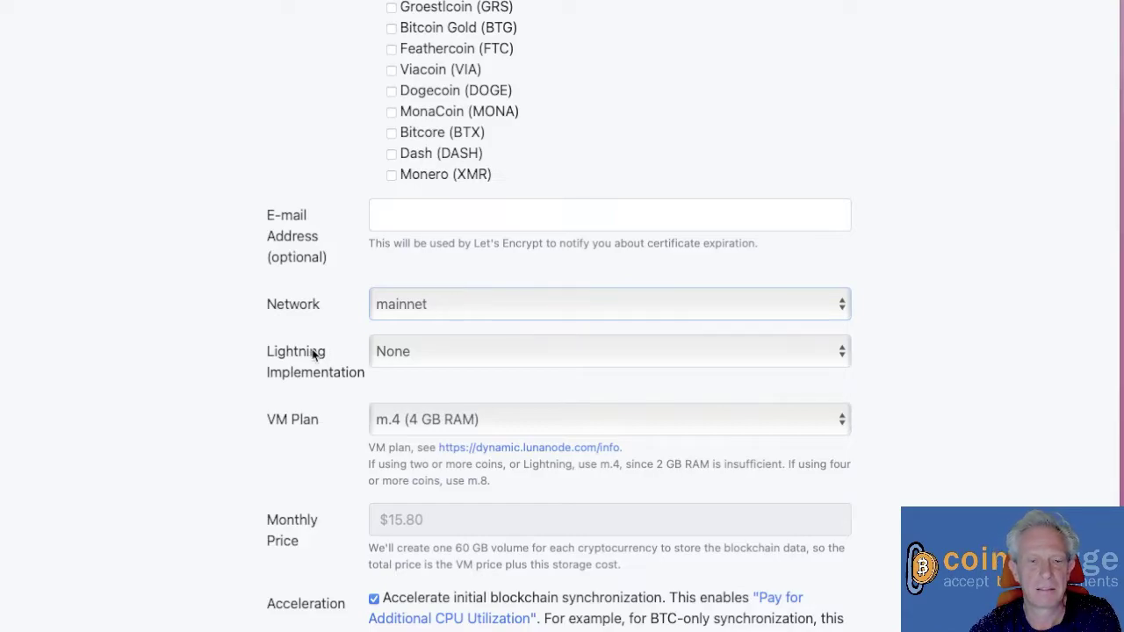
click(399, 360)
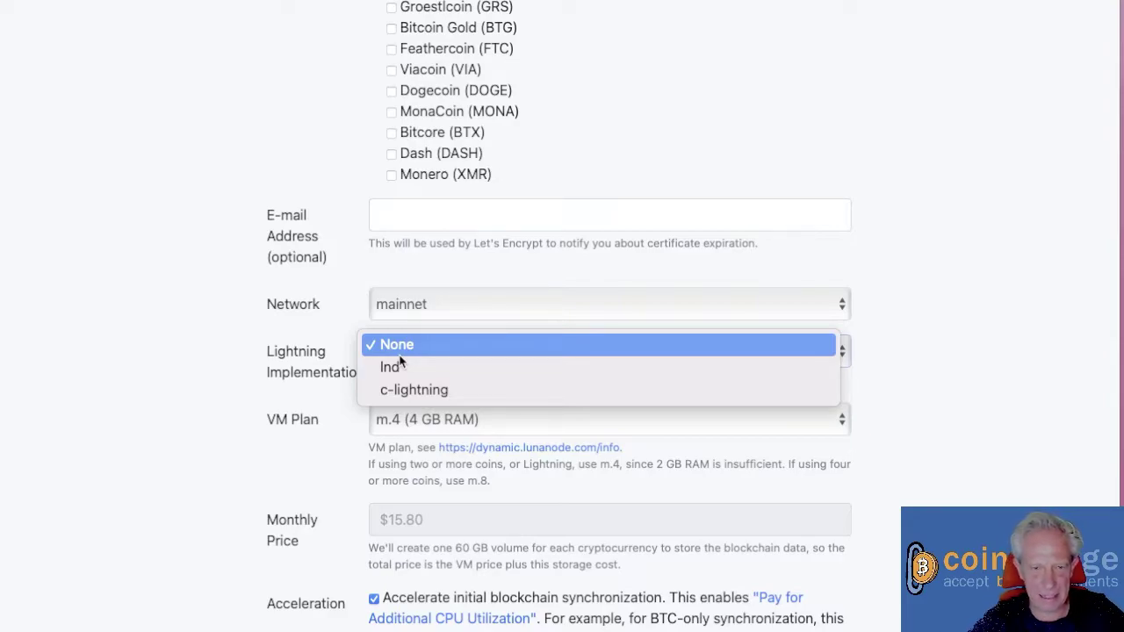
click(395, 367)
Select the m.2 (2 GB RAM) VM plan, priced at $8.80 monthly
click(457, 420)
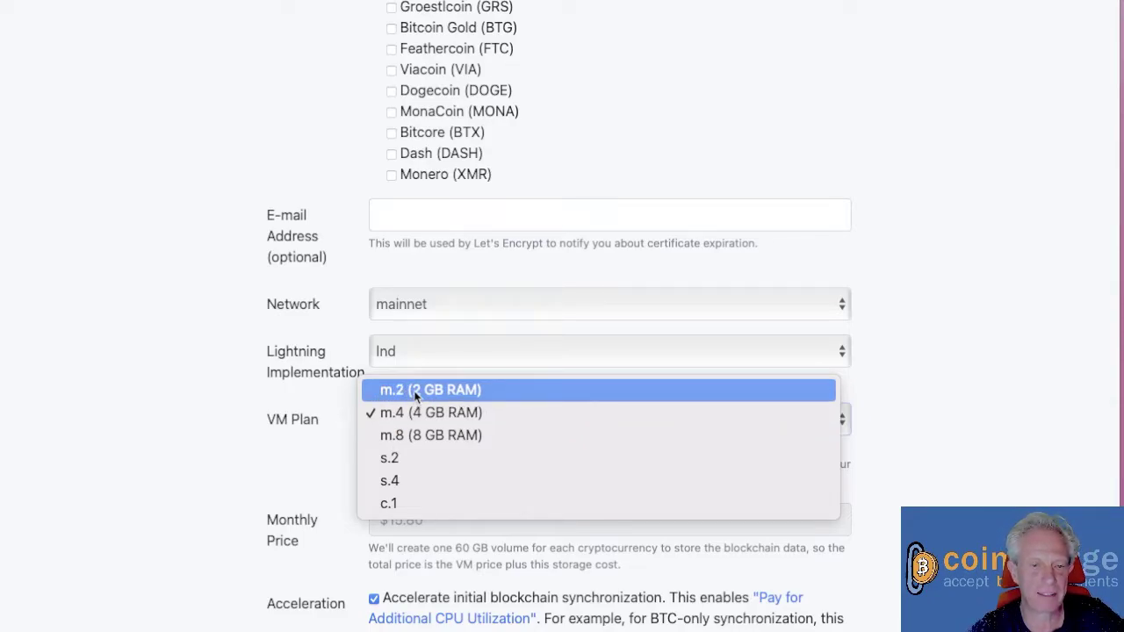
click(418, 397)
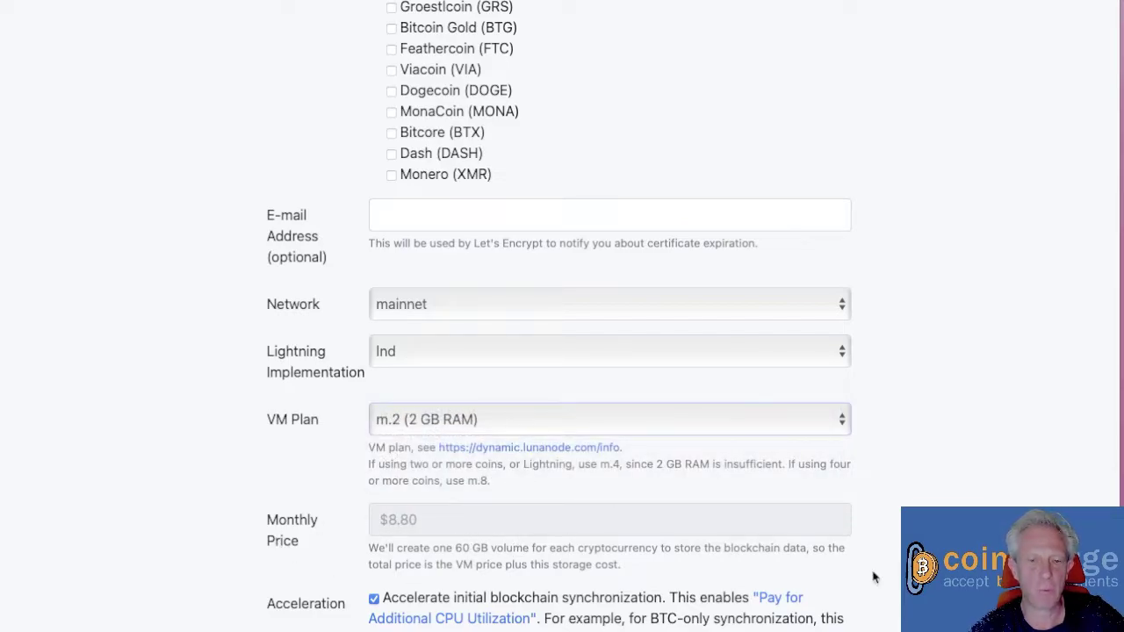
scroll(874, 577, down, 1)
scroll(874, 577, up, 1)
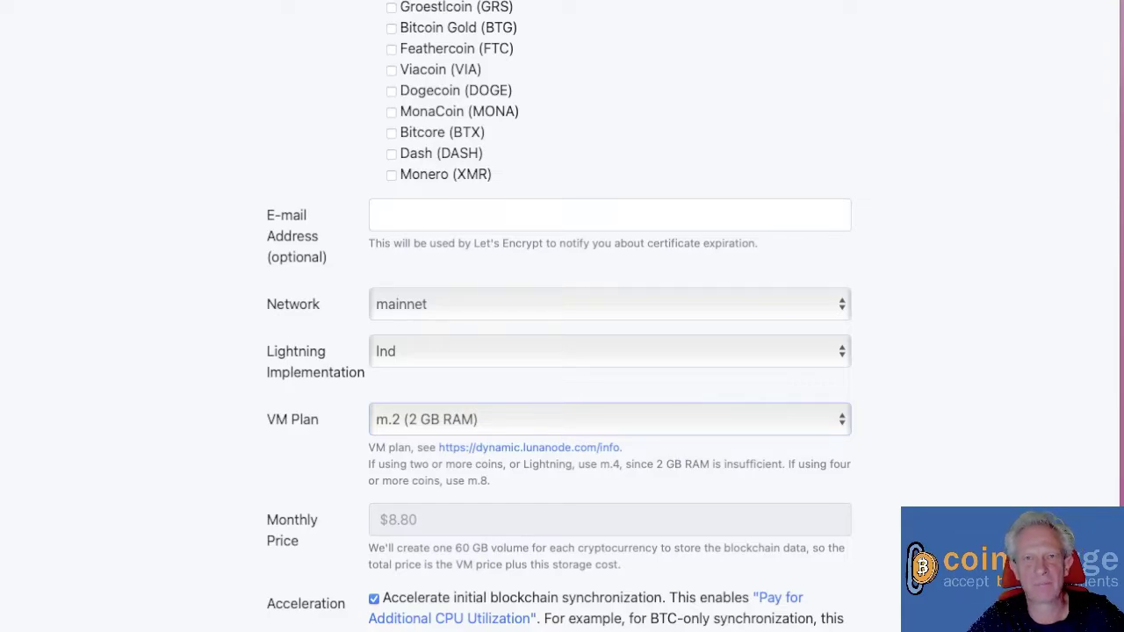
Launch the VM so BTCPay Server gets set up at btcpay787313.lndyn.com
scroll(562, 351, down, 5)
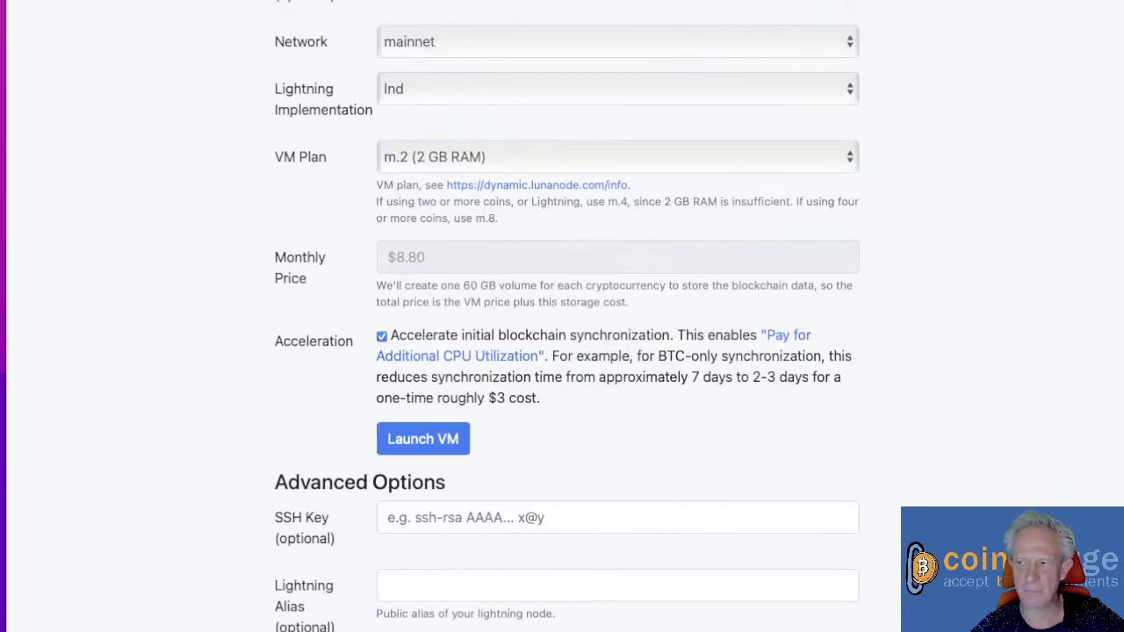
click(429, 448)
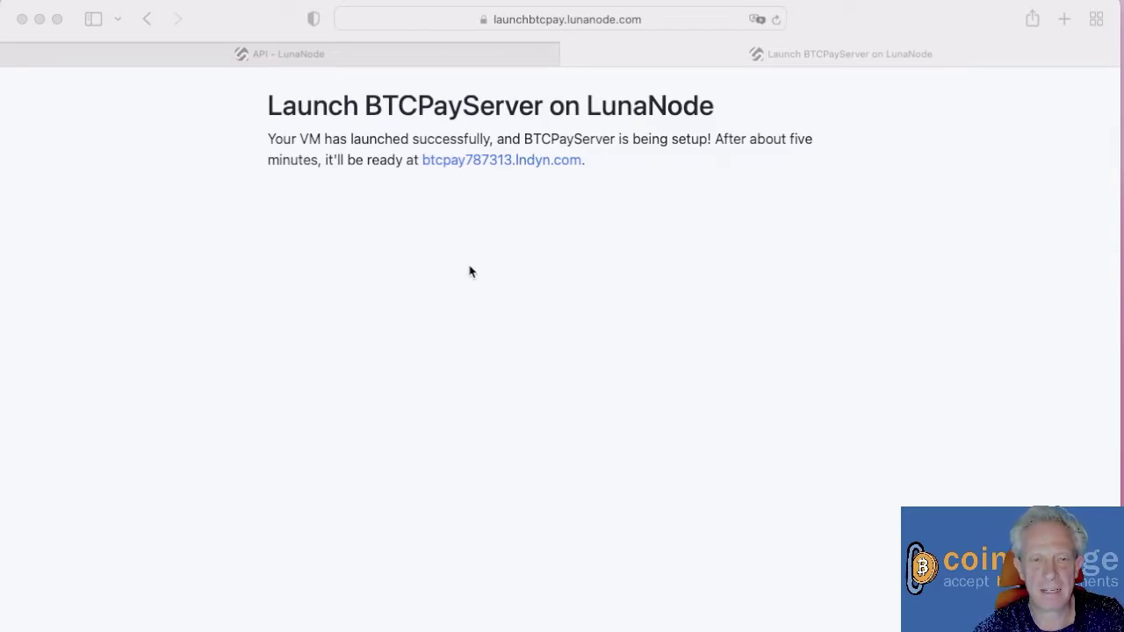
click(456, 198)
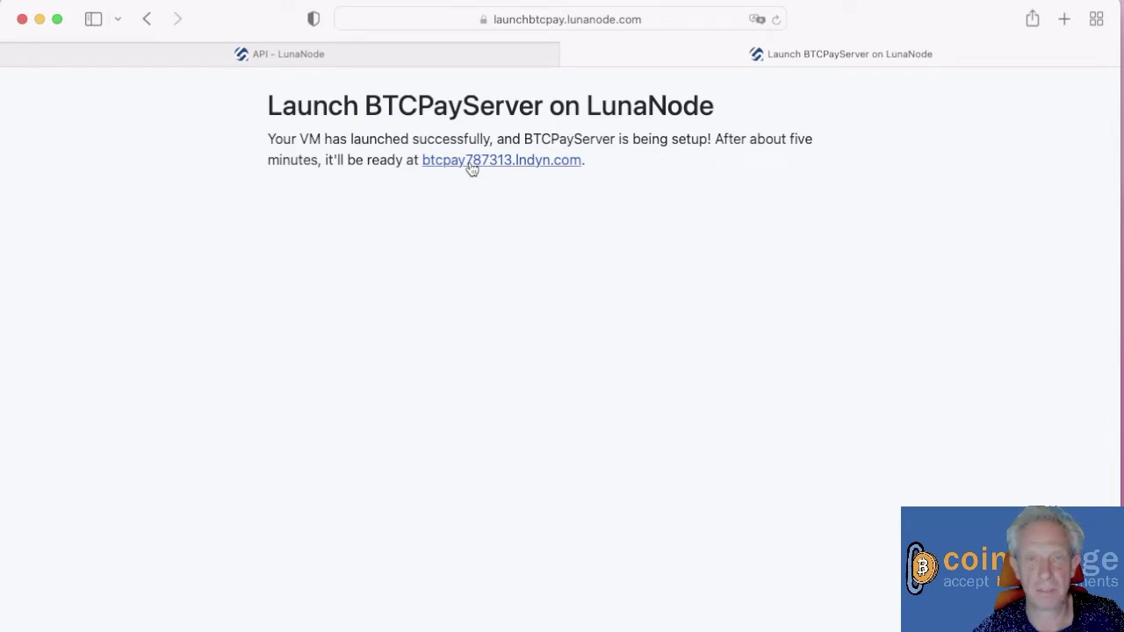
Open btcpay787313.lndyn.com and register the admin account with autofilled email and password
click(472, 165)
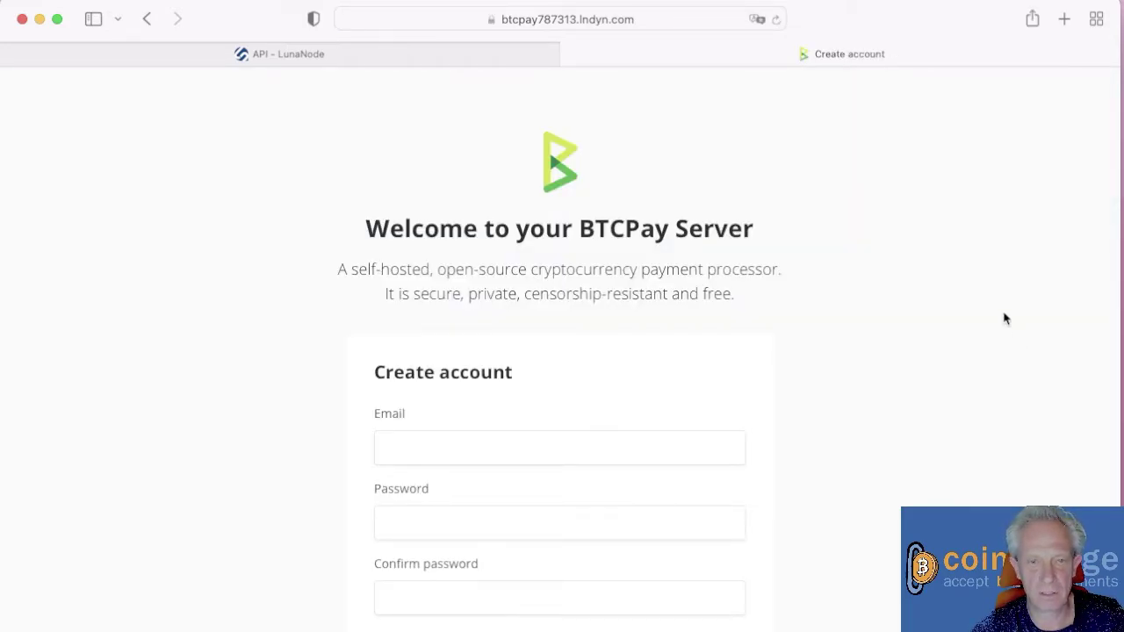
key(super+backslash)
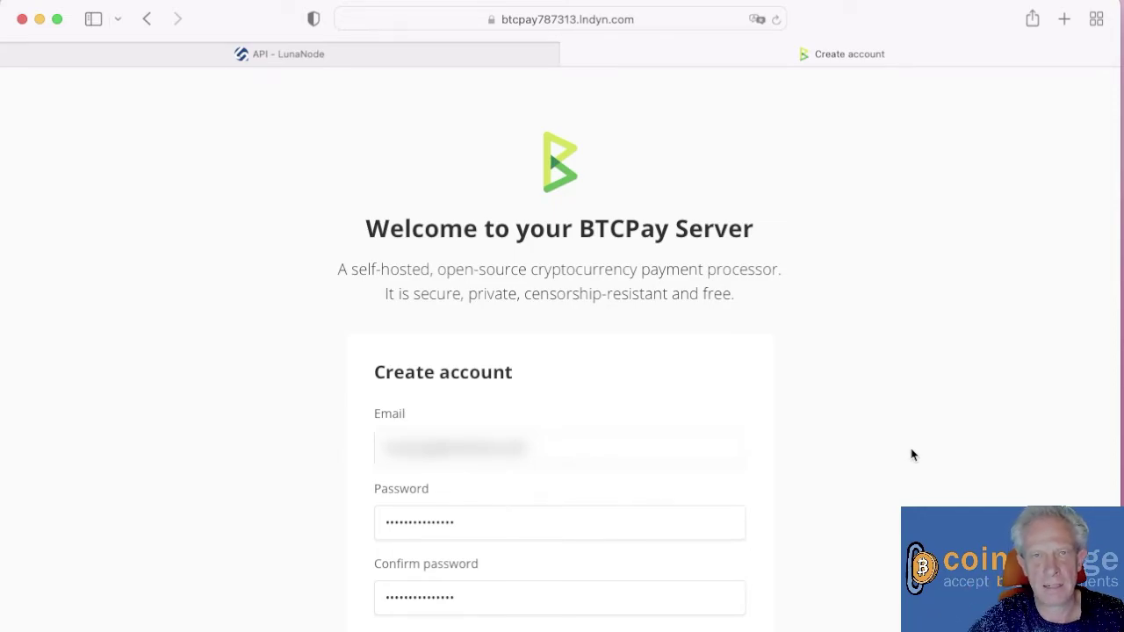
key(Return)
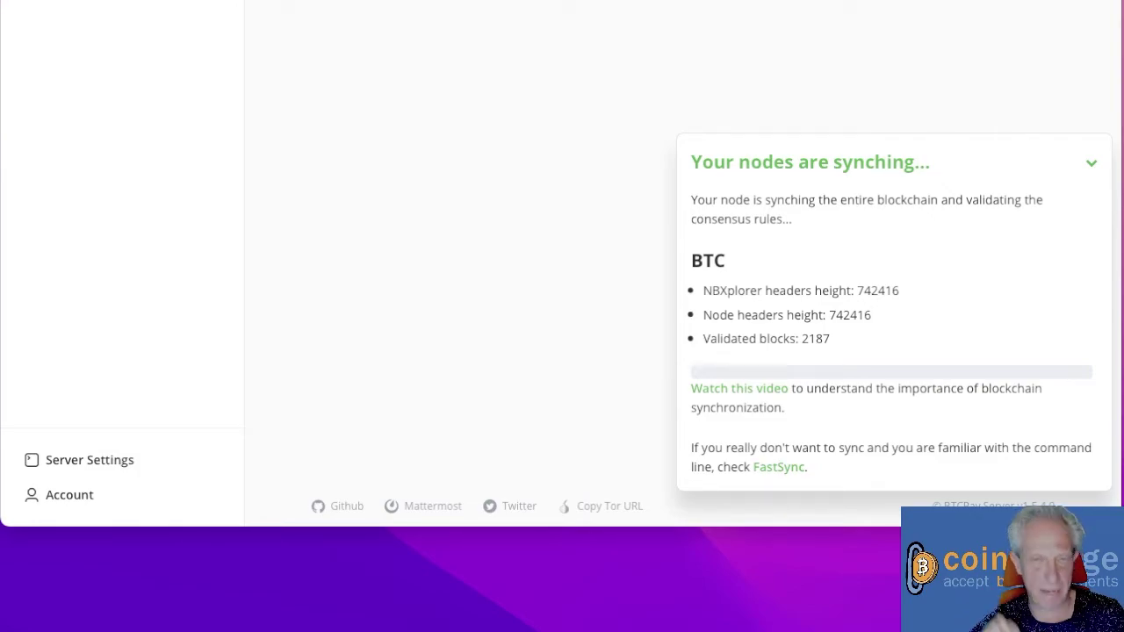
Bring the hosting.de coincharge.io DNS editor with the draft btcpayserver A record to the front
key(super+Tab)
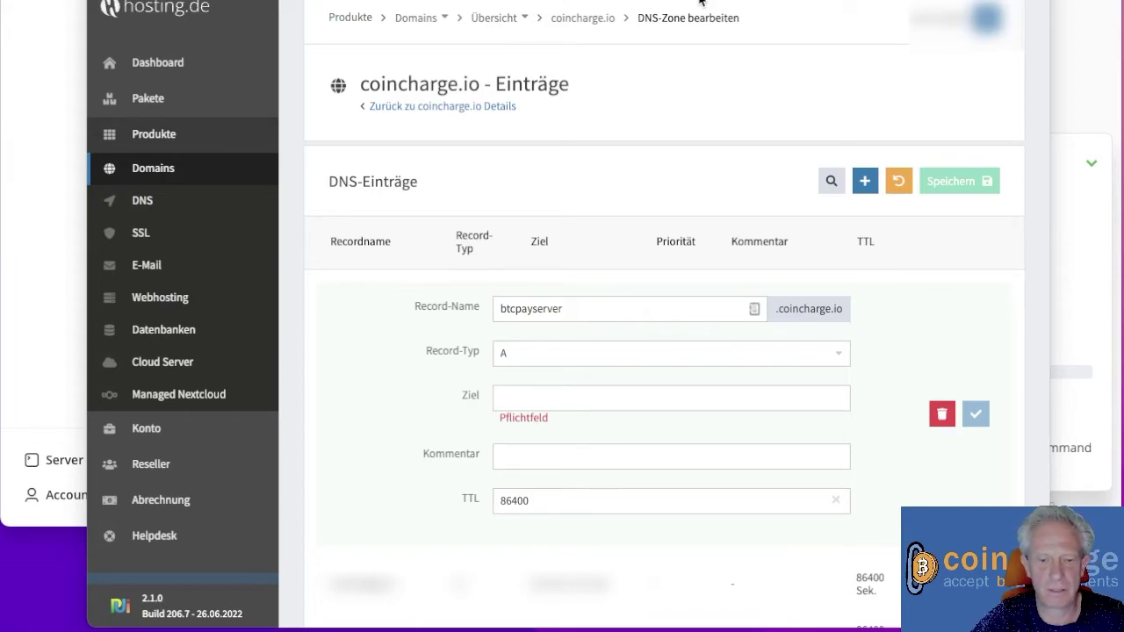
Point the btcpayserver A record to 172.81.182.234 and save the coincharge.io DNS zone
click(522, 309)
click(562, 309)
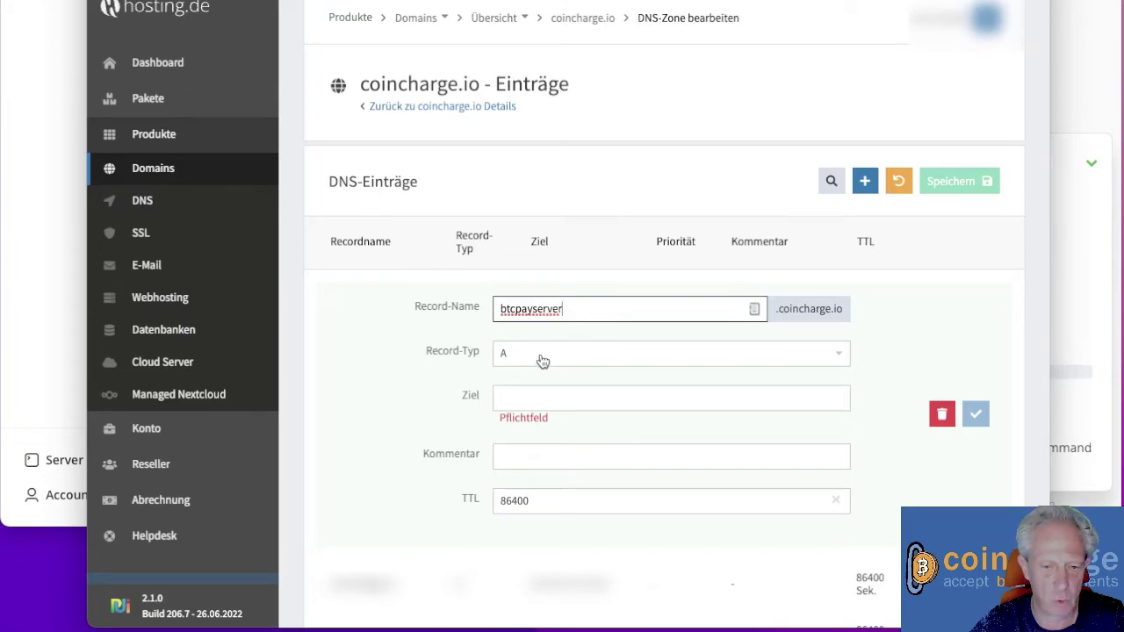
click(526, 394)
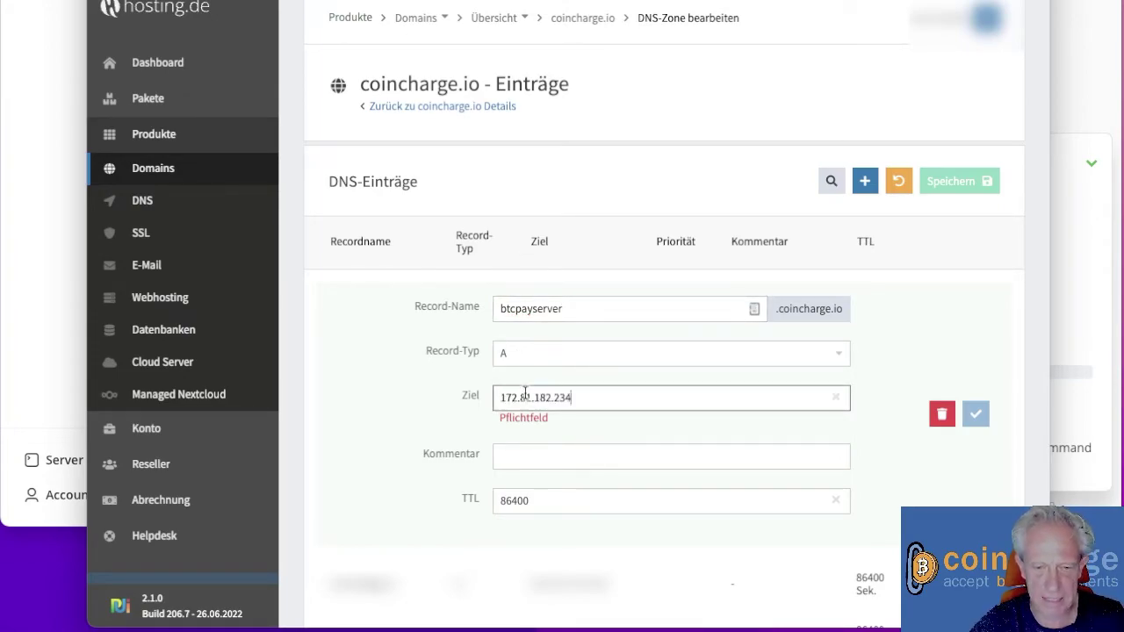
key(ctrl+v)
click(973, 404)
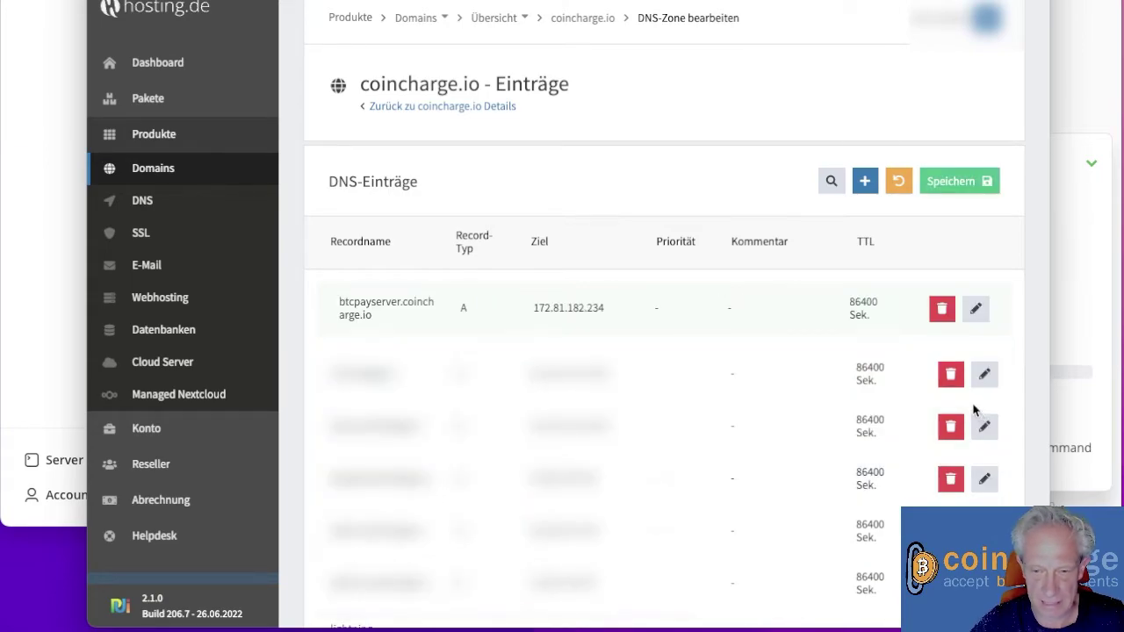
click(955, 183)
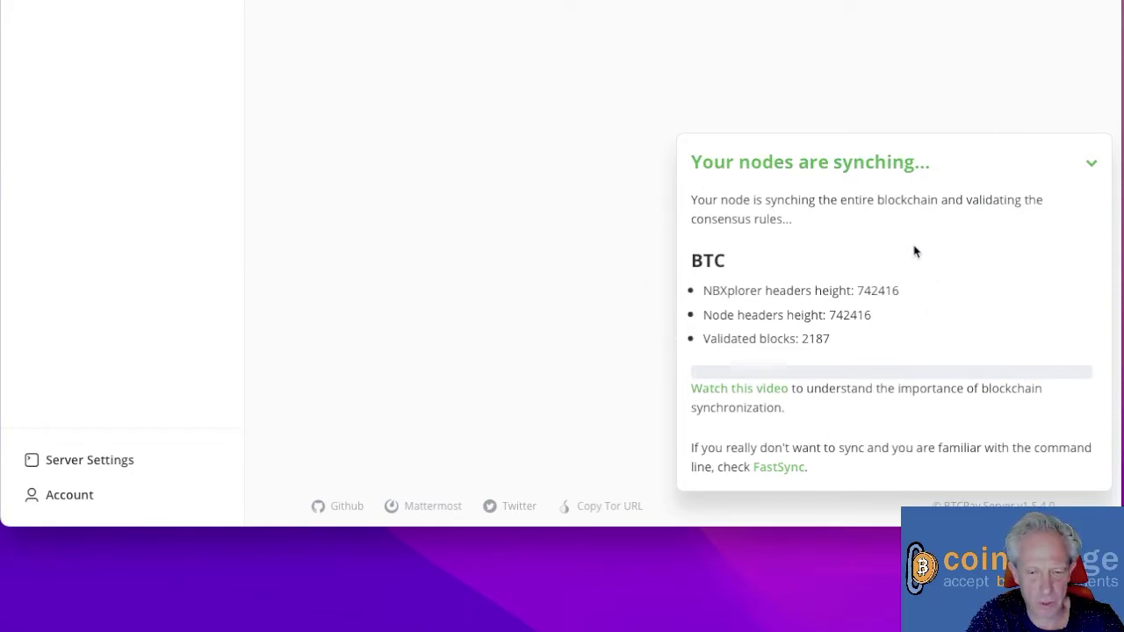
Go to Server Settings and its Maintenance tab to change the domain name
click(88, 461)
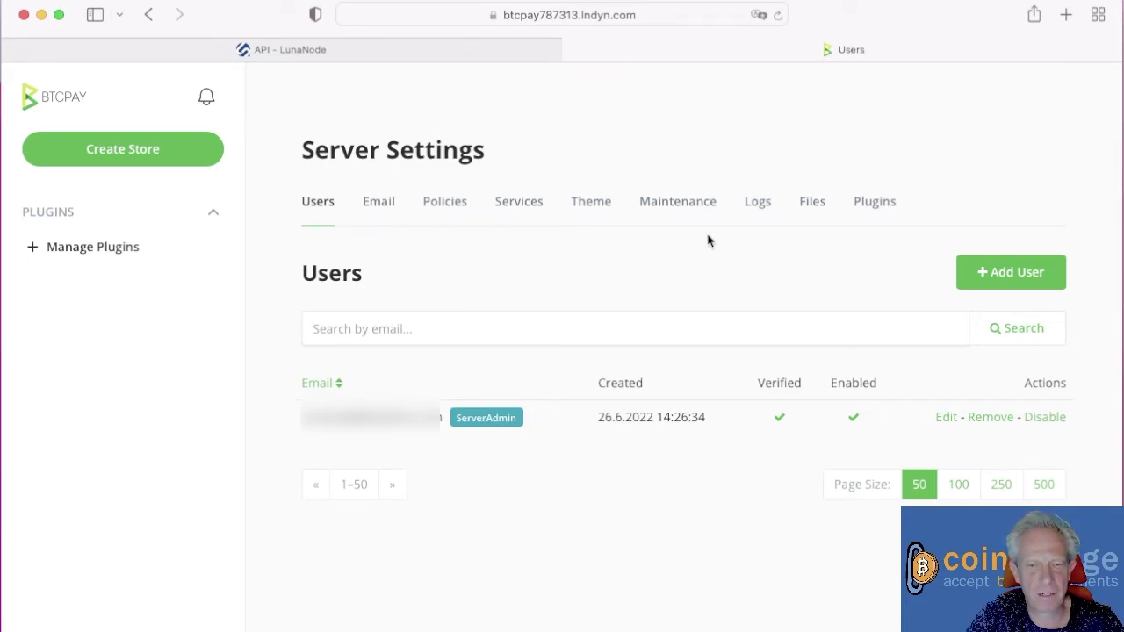
click(680, 203)
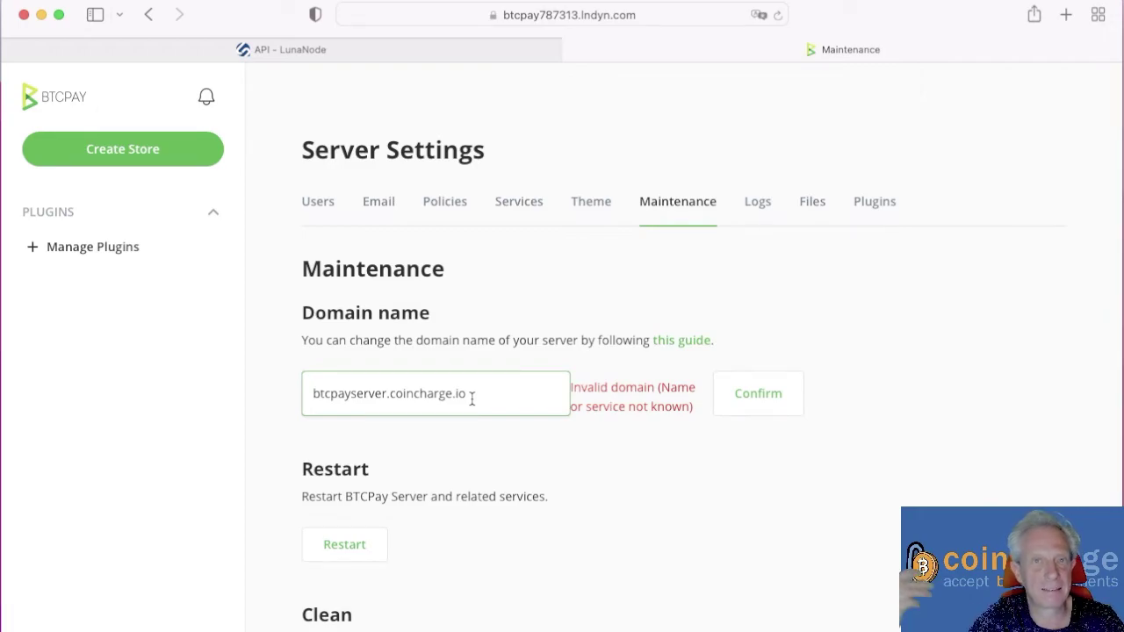
Confirm btcpayserver.coincharge.io as the domain so the server reloads there
click(769, 397)
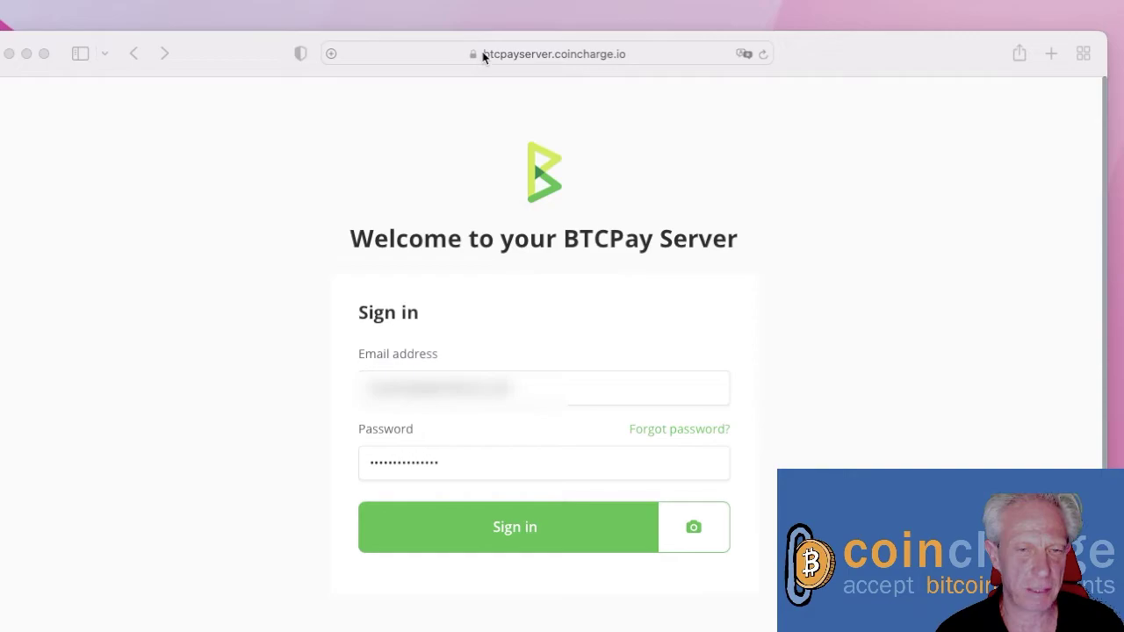
Sign in, decline saving the password, and view Maintenance showing btcpayserver.coincharge.io
click(514, 539)
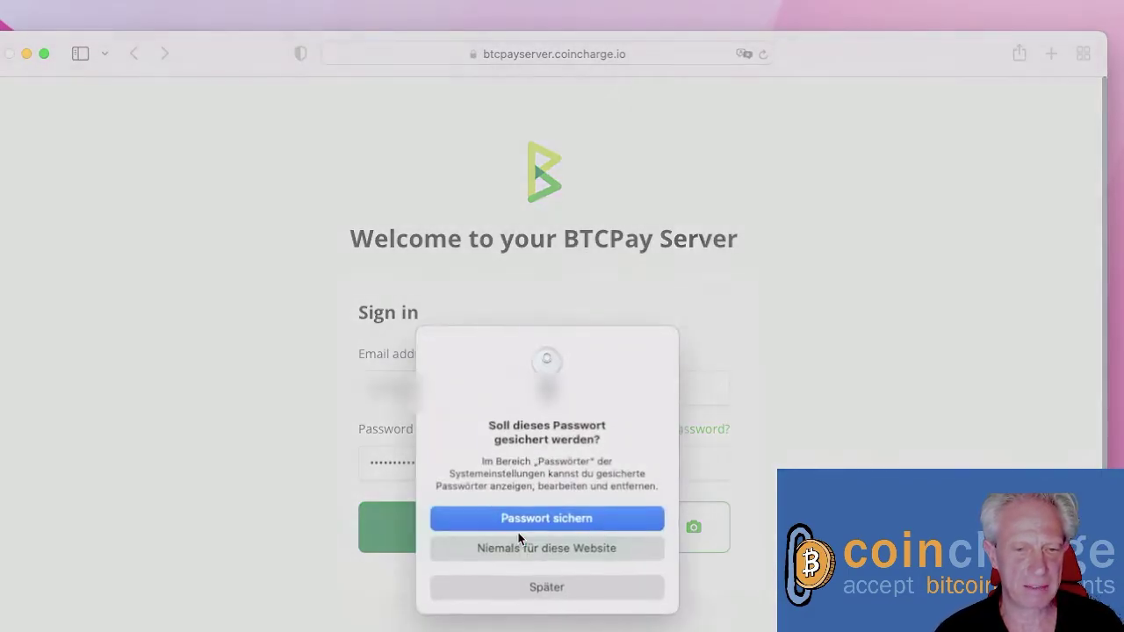
click(518, 541)
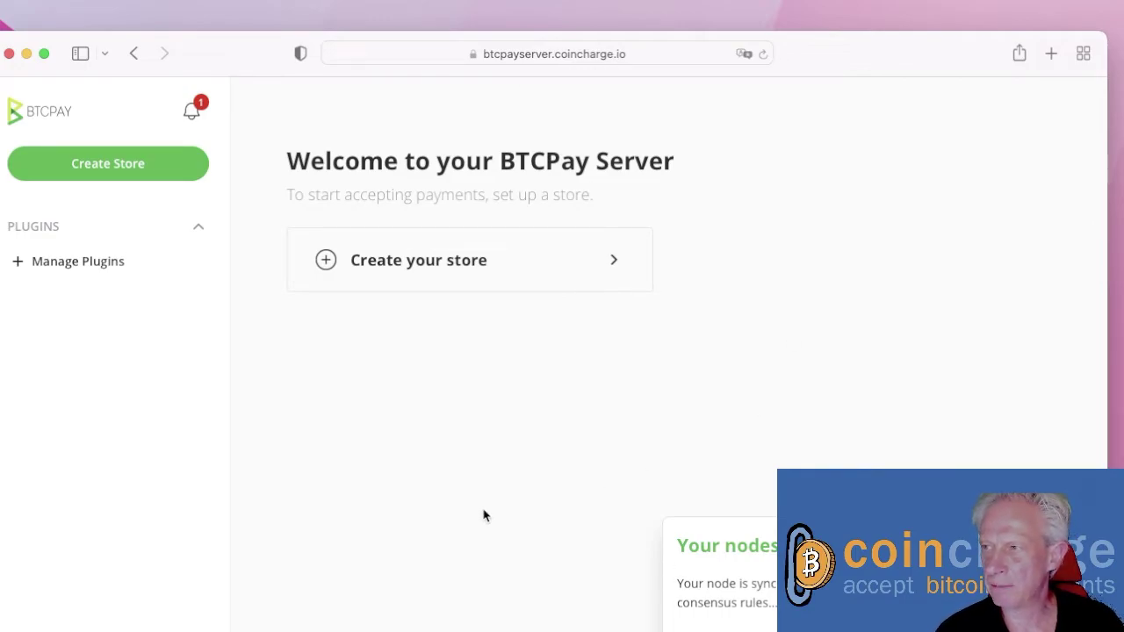
click(846, 27)
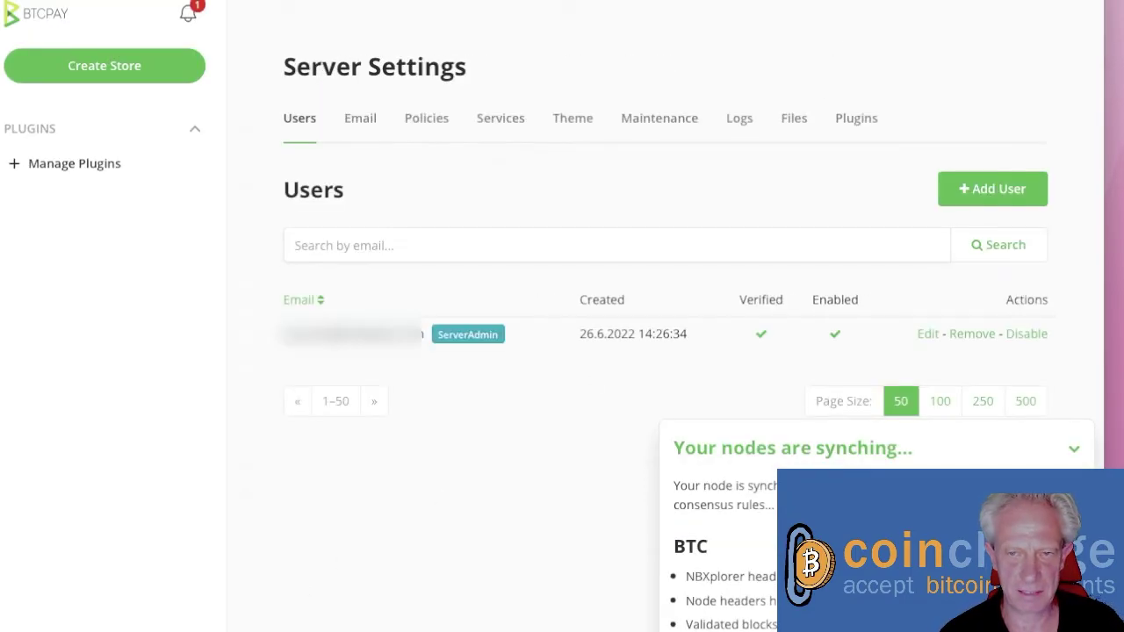
click(657, 129)
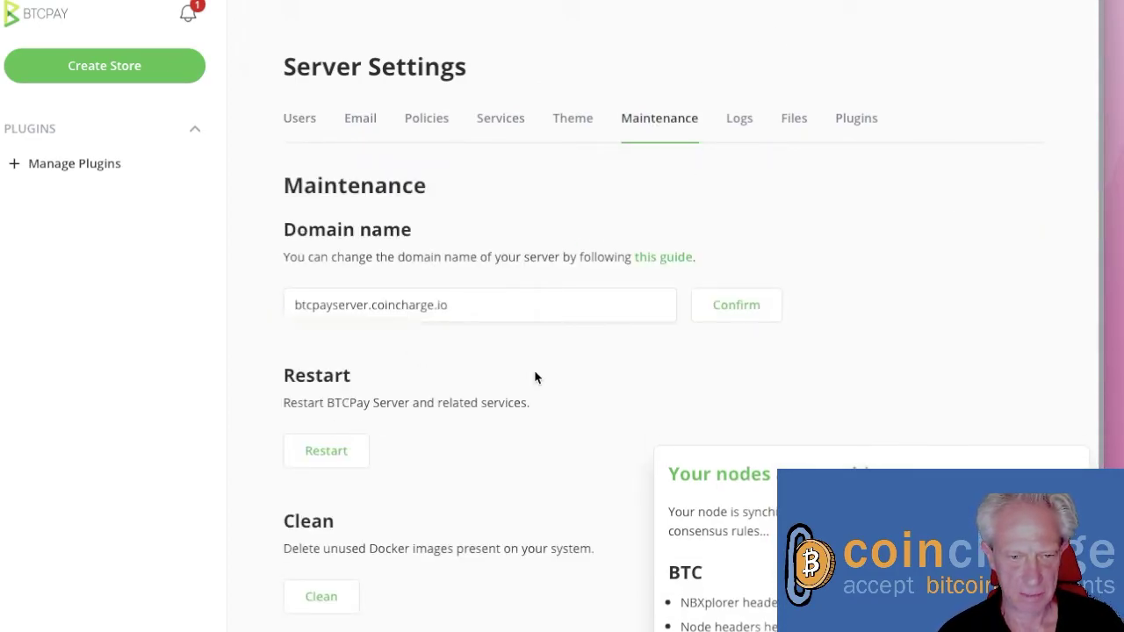